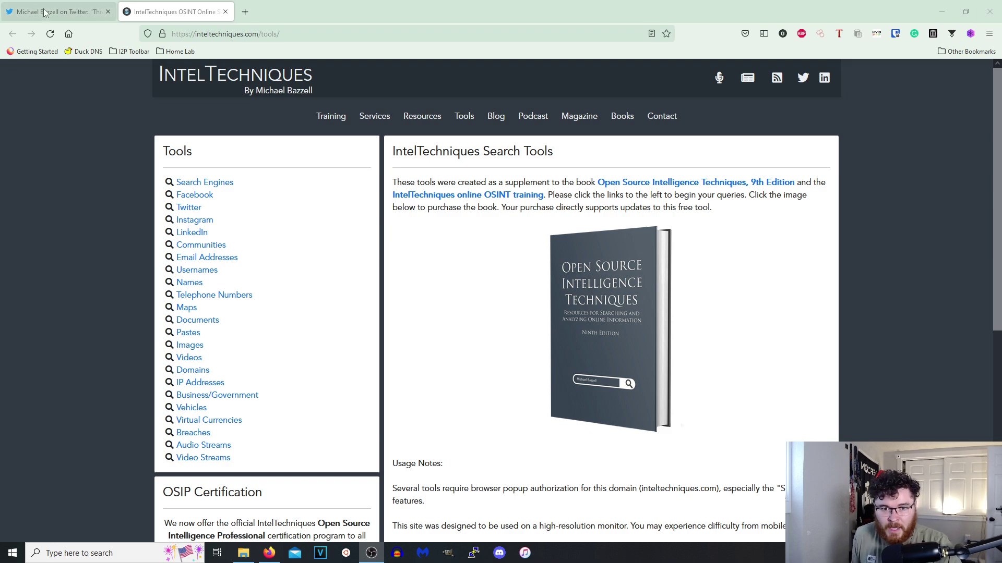
# Read the Twitter thread announcing the tools' return, then open a new blank tab.
pyautogui.click(56, 18)
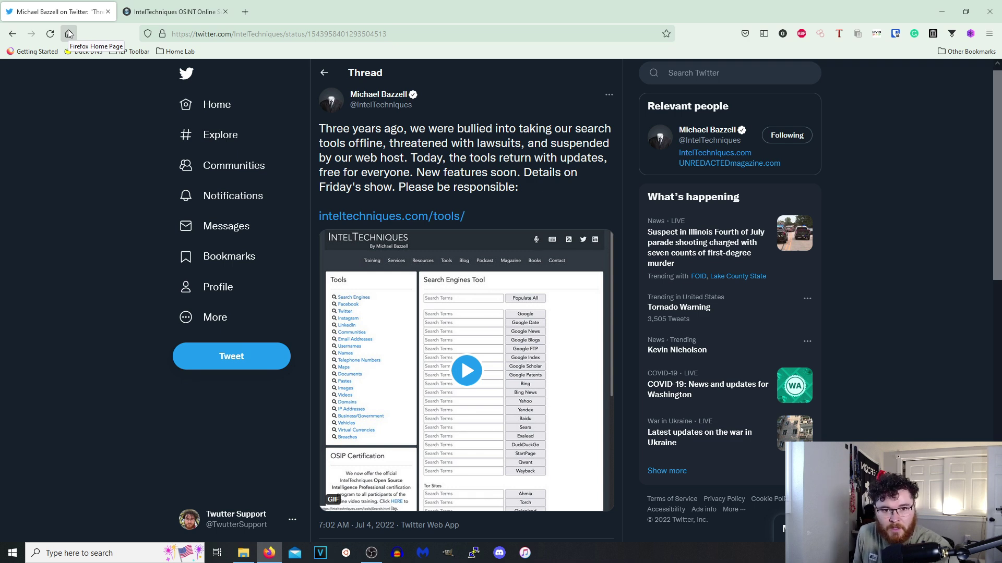
pyautogui.click(208, 16)
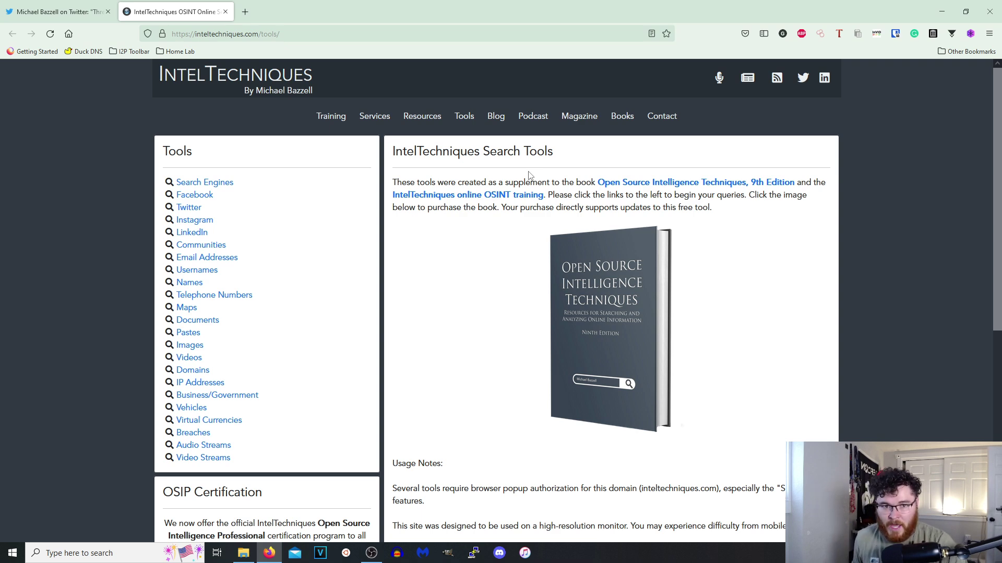
pyautogui.click(245, 13)
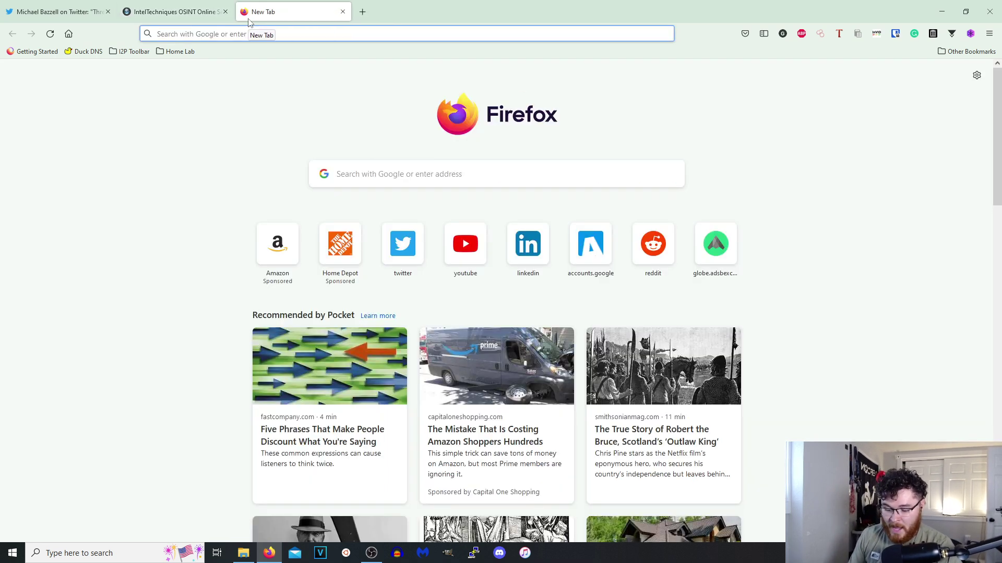
# Find the OSINT Framework repository on GitHub and browse page 2 of its open pull requests.
pyautogui.write('osintgram')
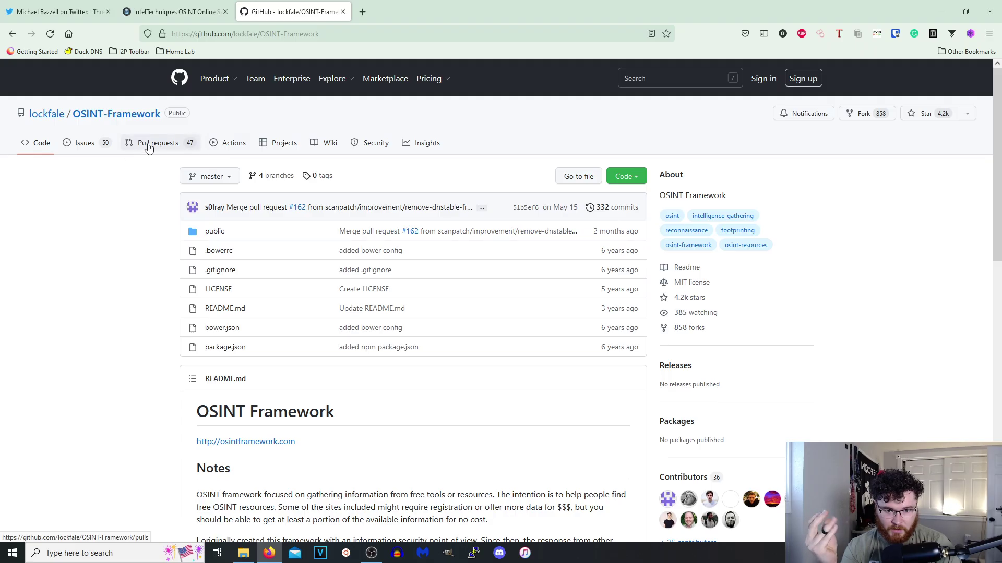
pyautogui.click(157, 143)
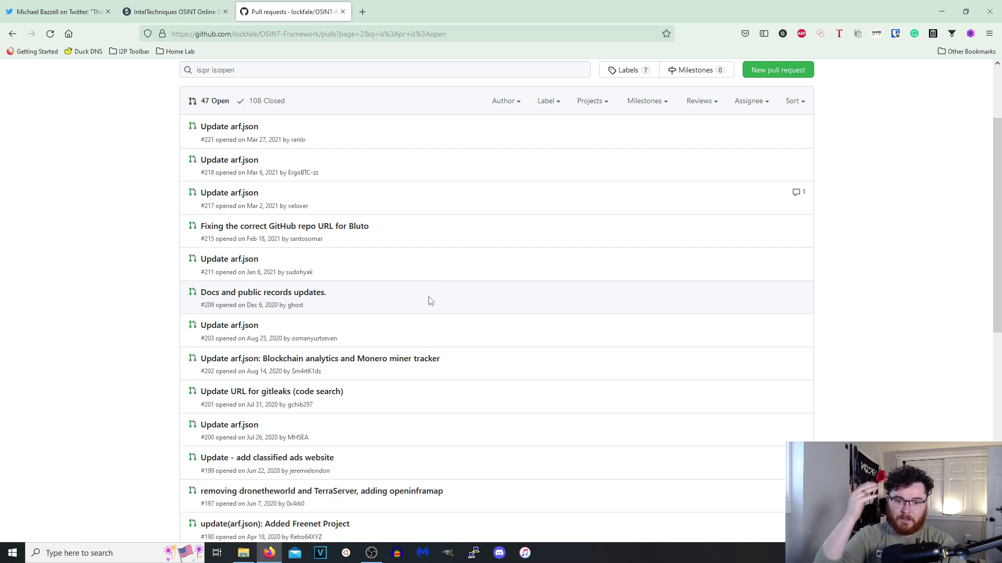
pyautogui.scroll(-8, 427, 300)
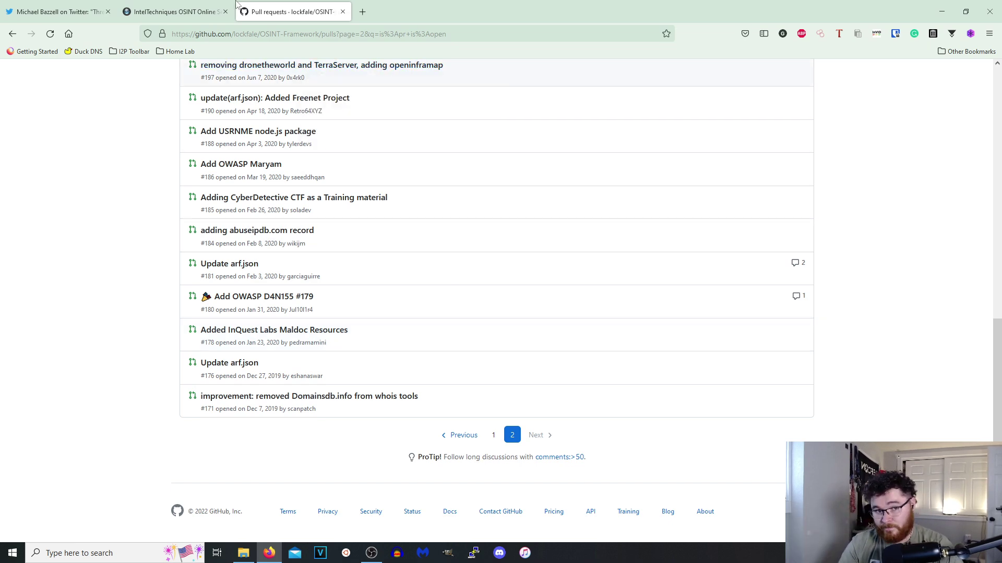
pyautogui.click(173, 11)
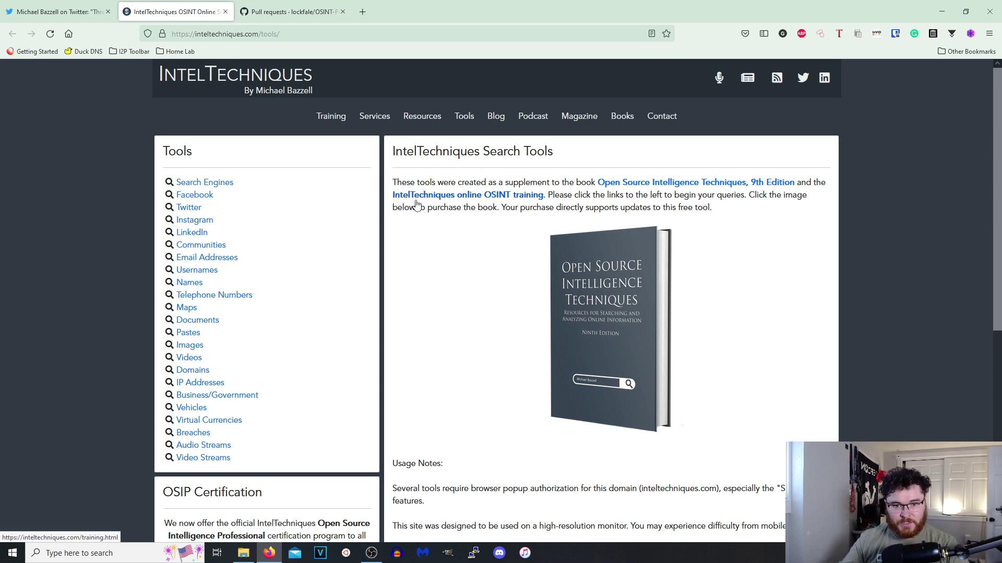
# Open the Search Engines tool and put focus in its top Search Terms box.
pyautogui.click(269, 32)
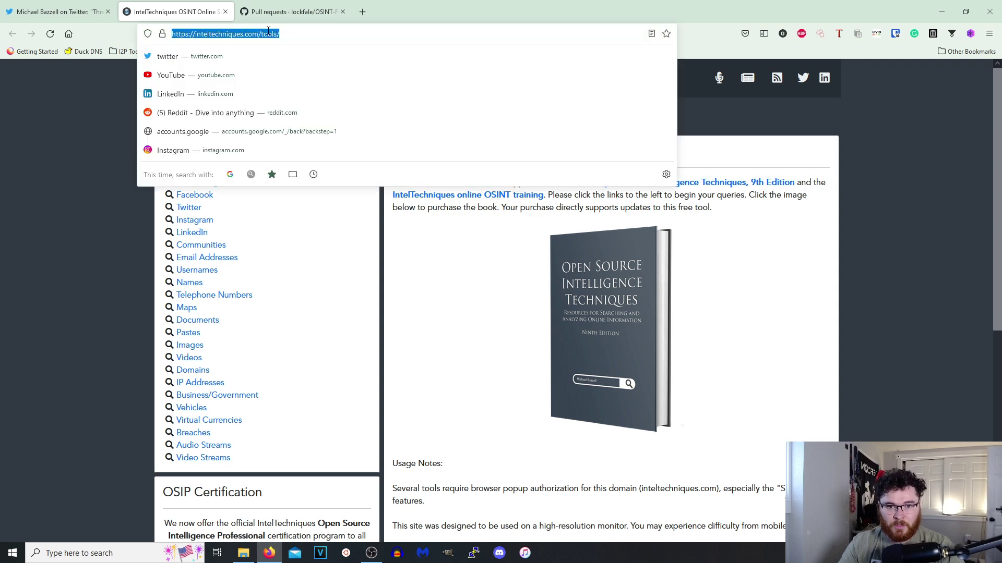
pyautogui.click(107, 274)
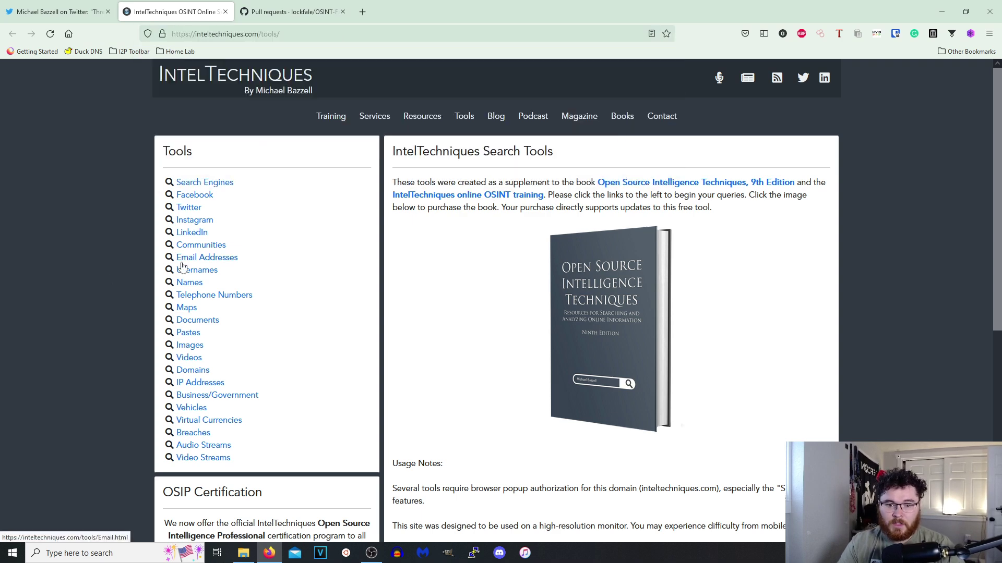
pyautogui.click(207, 184)
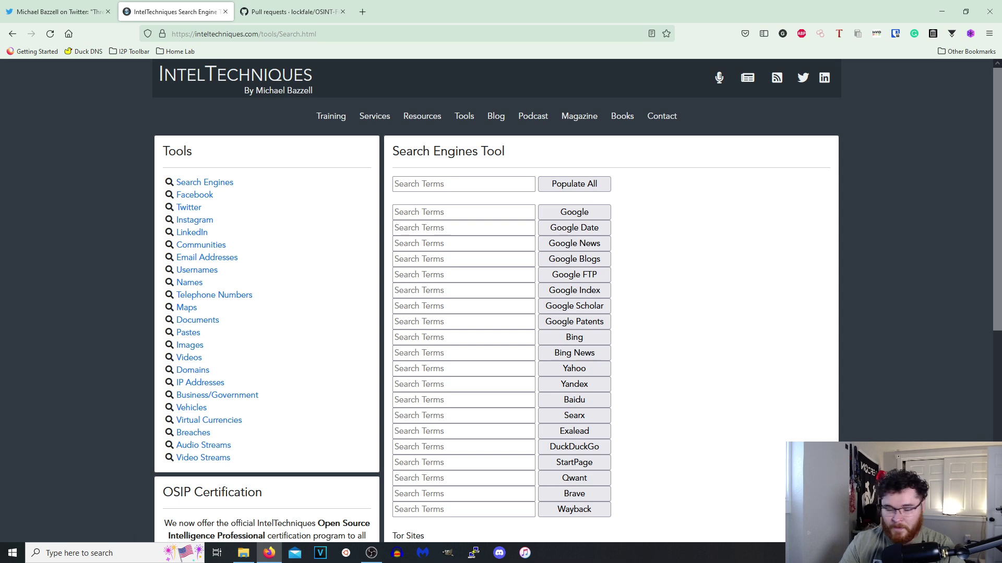
pyautogui.click(430, 185)
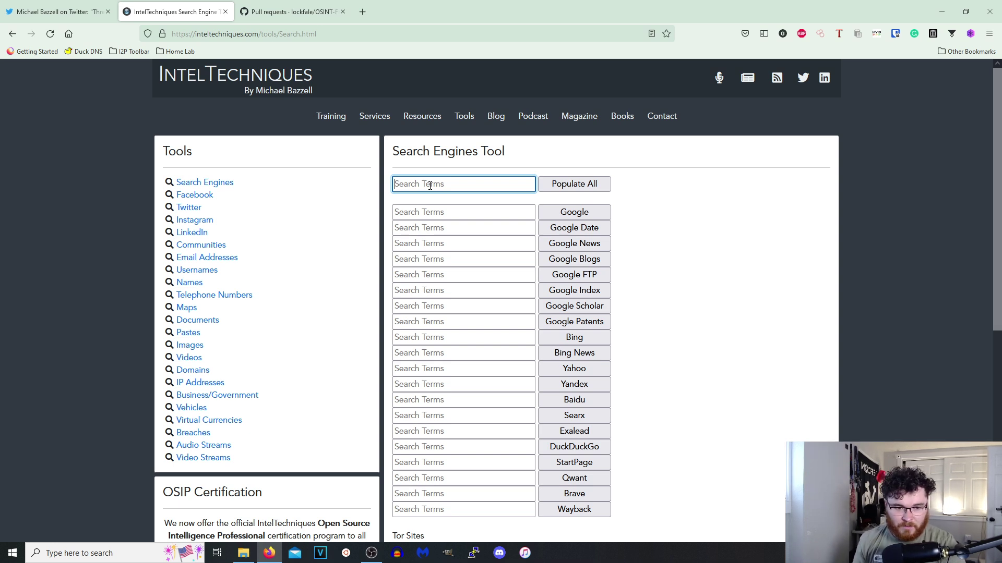
# Enter "the island boys" with quotes and populate it into every search engine field.
pyautogui.write('d')
pyautogui.press('BackSpace')
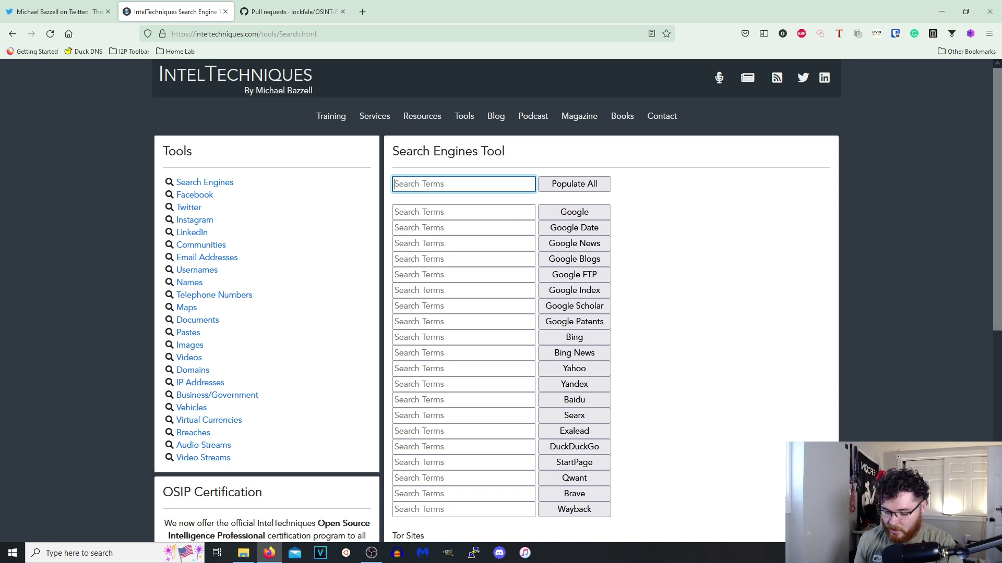
pyautogui.write('"')
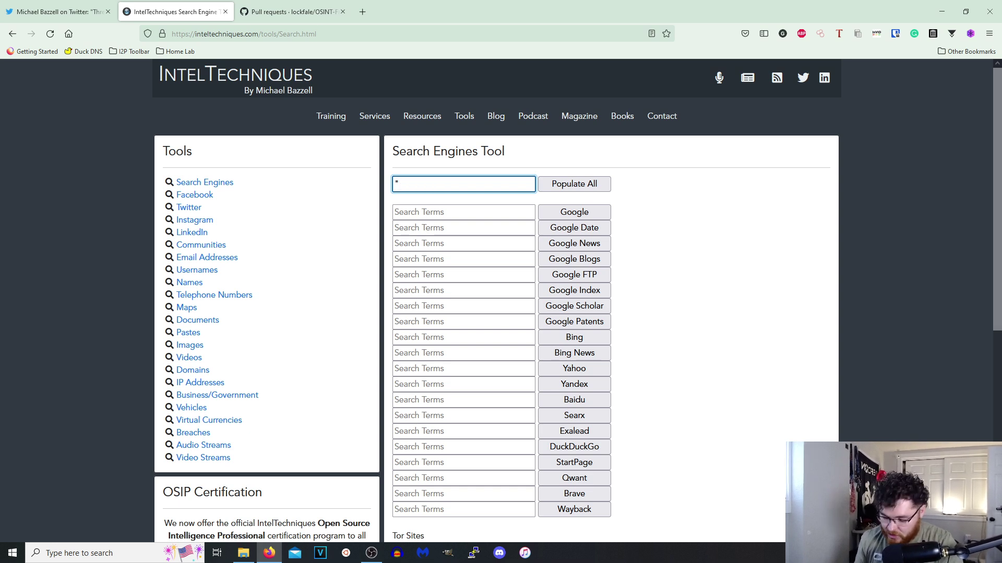
pyautogui.write('the is')
pyautogui.press('BackSpace')
pyautogui.press('BackSpace')
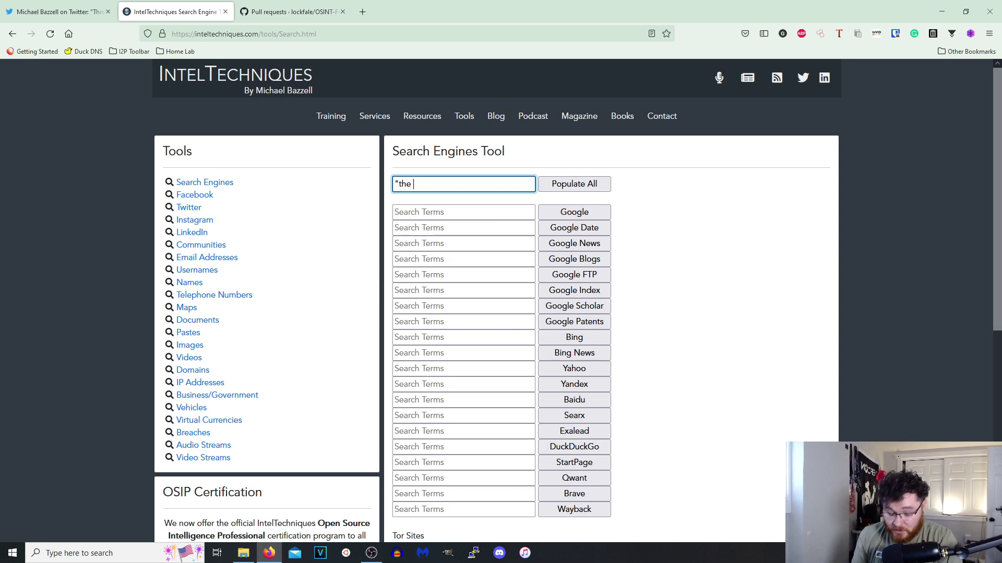
pyautogui.write('island b')
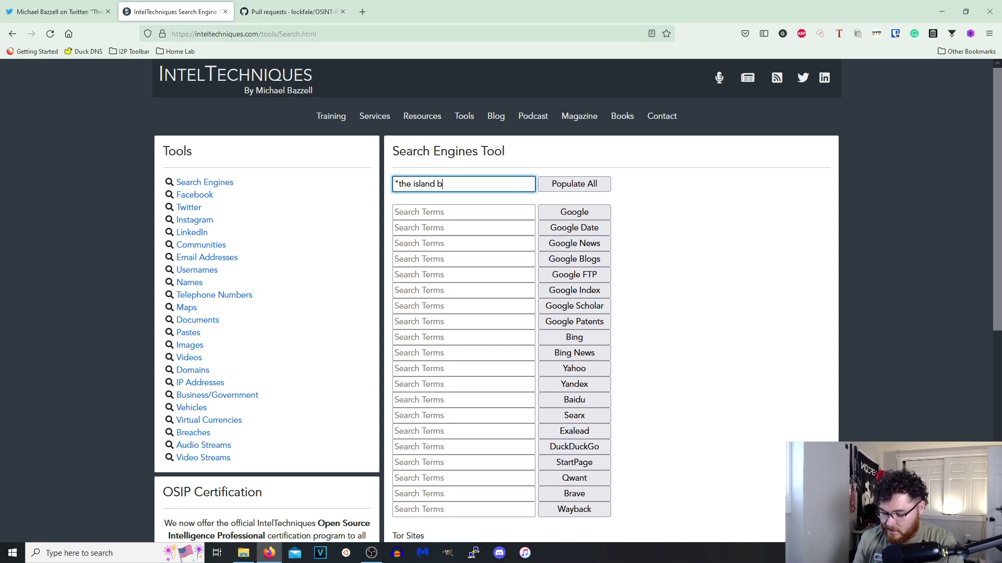
pyautogui.write('oys"')
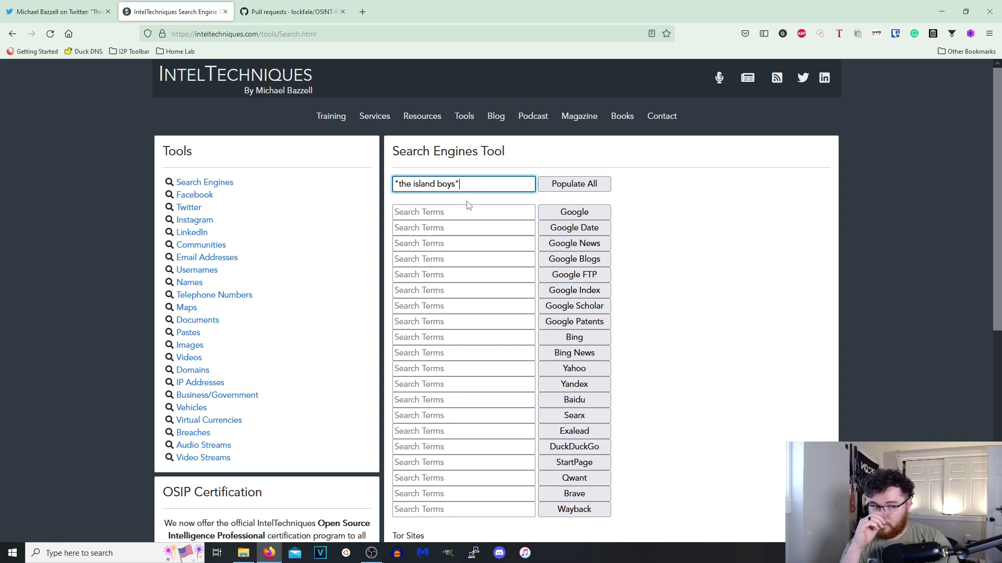
pyautogui.click(595, 185)
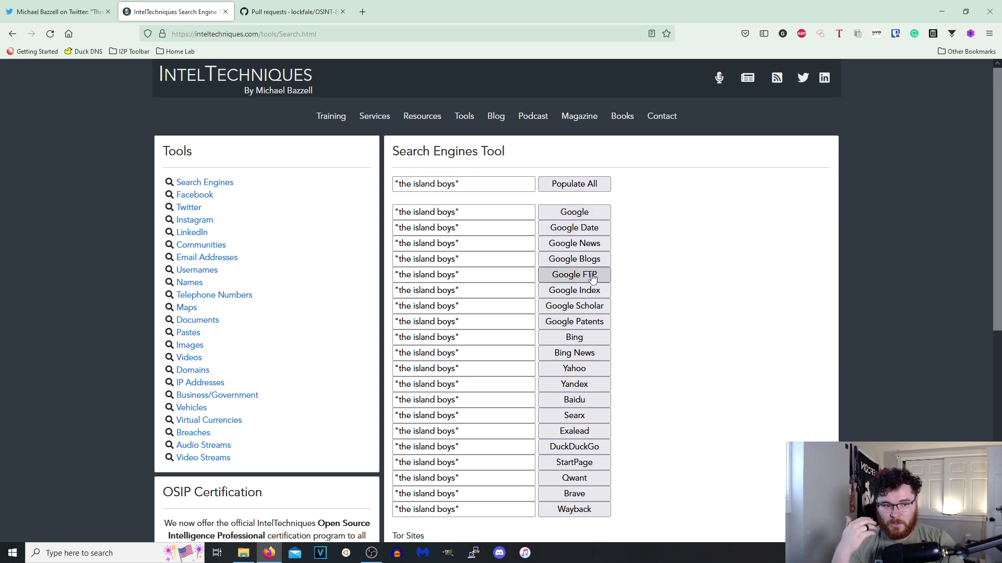
pyautogui.rightClick(585, 388)
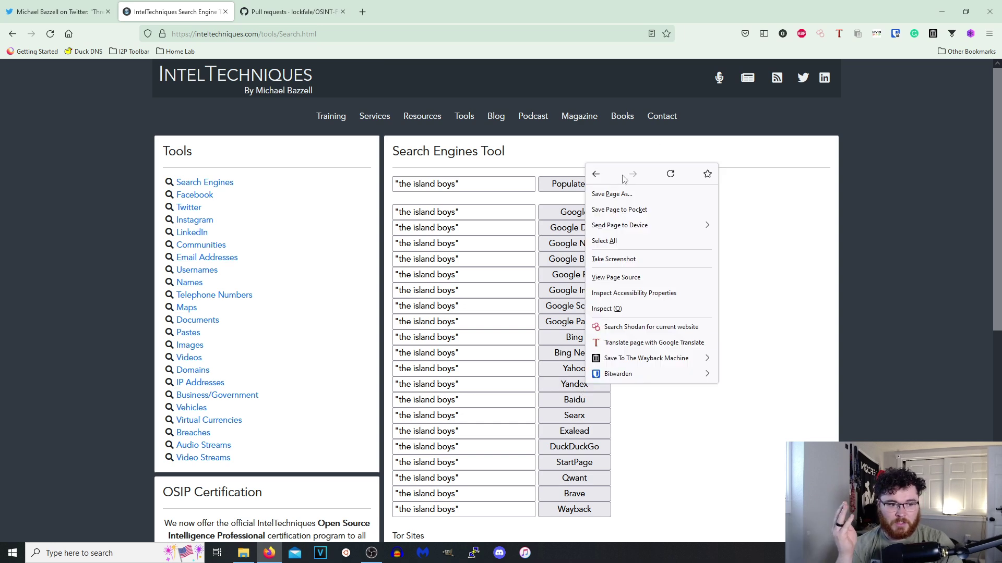
# Run the Yandex search for "the island boys" in a new tab, close GitHub, and try Torch.
pyautogui.click(573, 387)
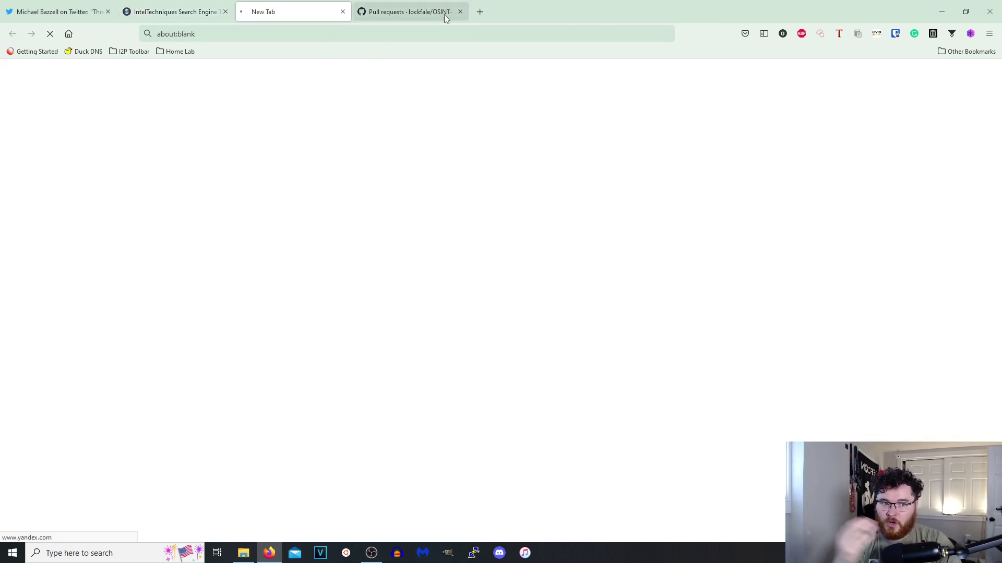
pyautogui.click(459, 13)
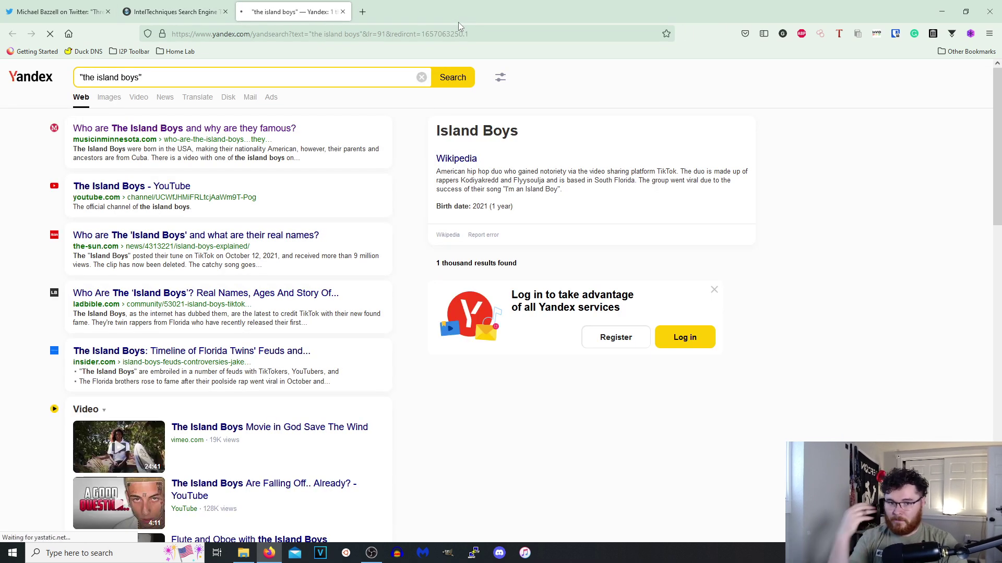
pyautogui.click(187, 11)
pyautogui.scroll(-4, 516, 415)
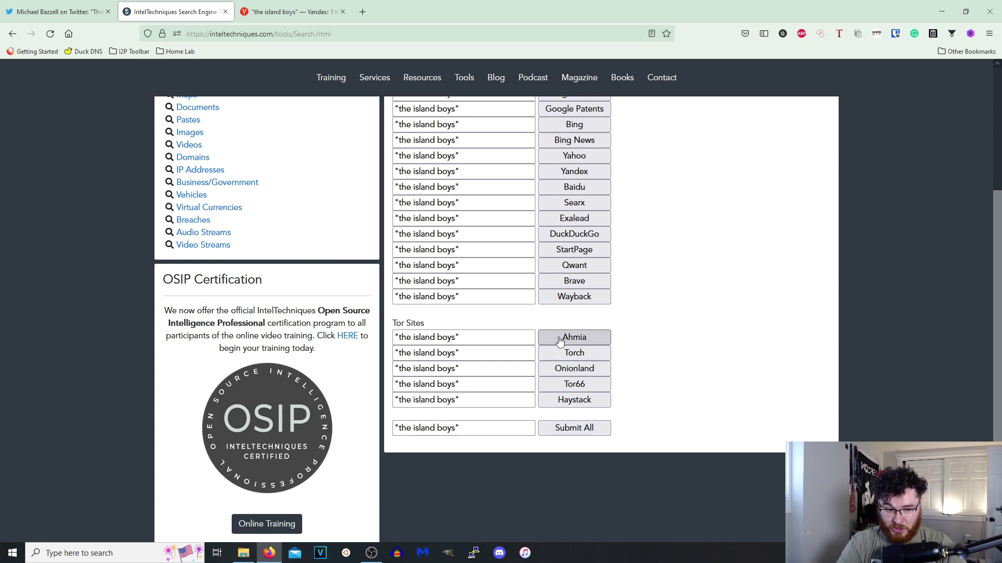
pyautogui.click(571, 358)
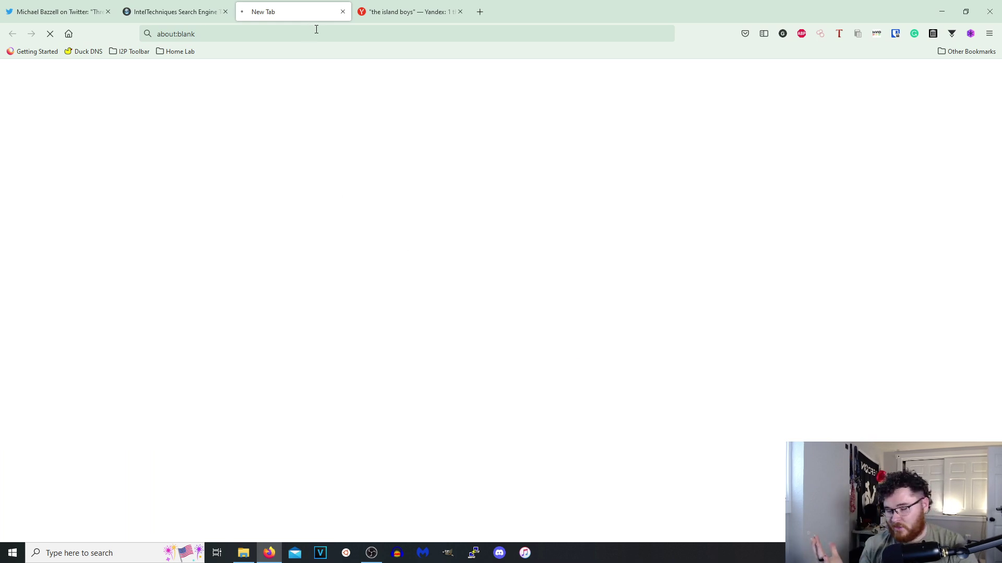
pyautogui.click(344, 11)
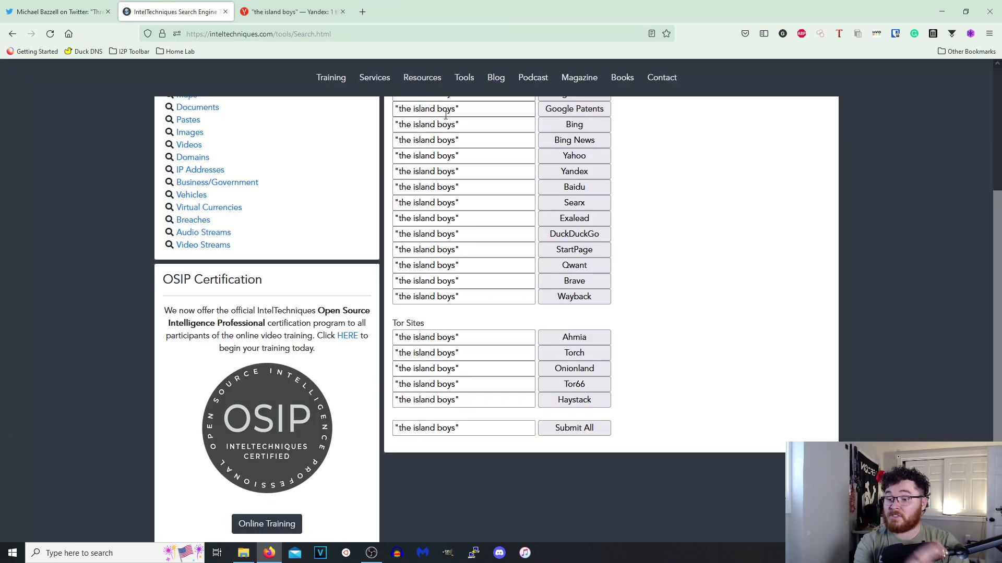
pyautogui.scroll(4, 340, 282)
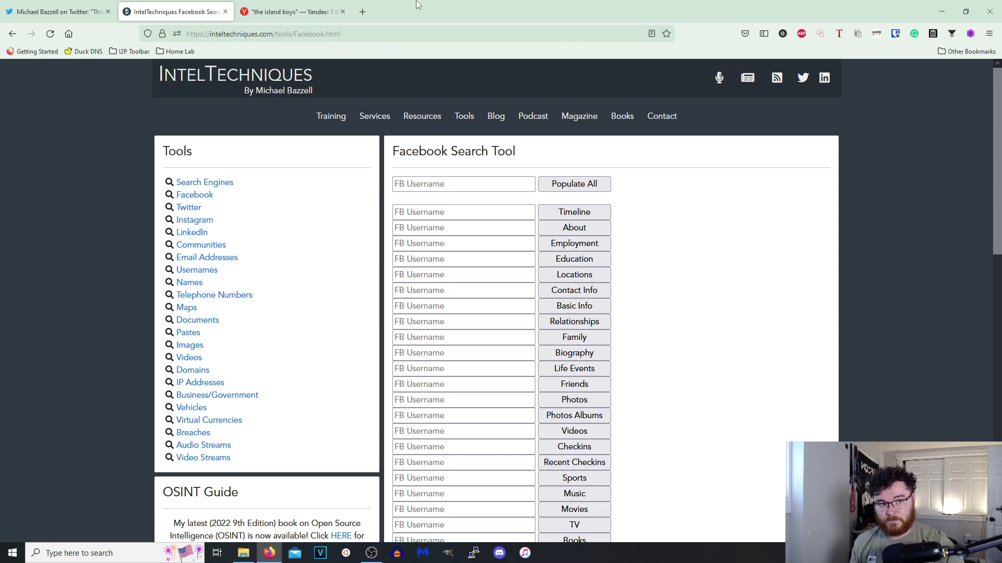
# Open Facebook in a new tab, search for 'kodiyakredd', and open the top matching profile.
pyautogui.hotkey('ctrl', 't')
pyautogui.write('facebook.com/')
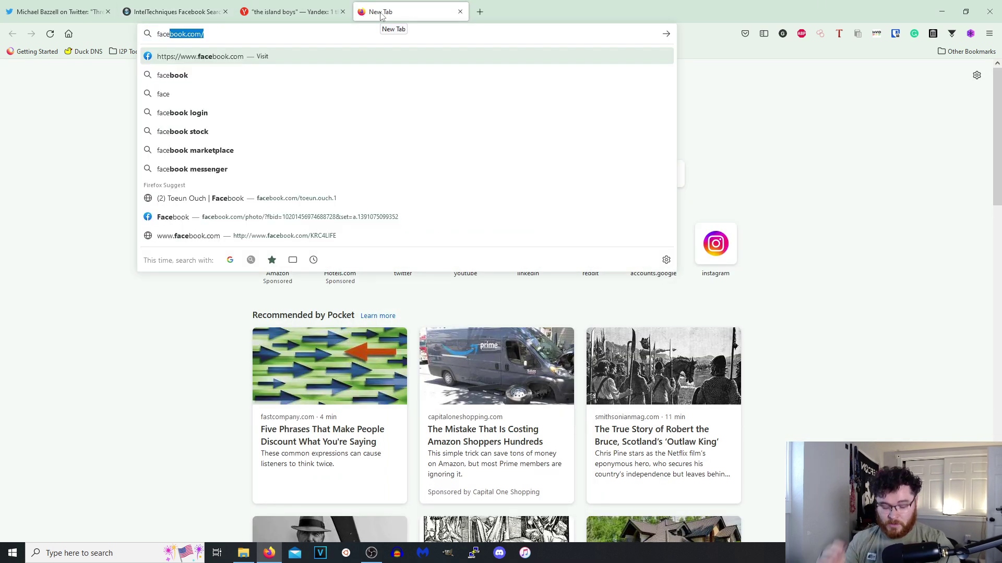
pyautogui.press('Return')
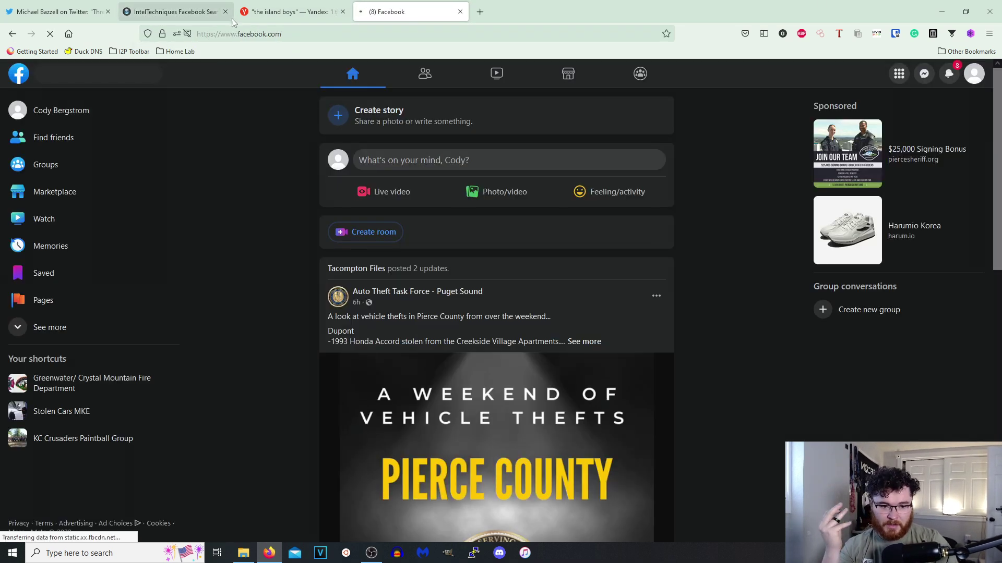
pyautogui.click(100, 73)
pyautogui.write('kodiyakredd')
pyautogui.press('Return')
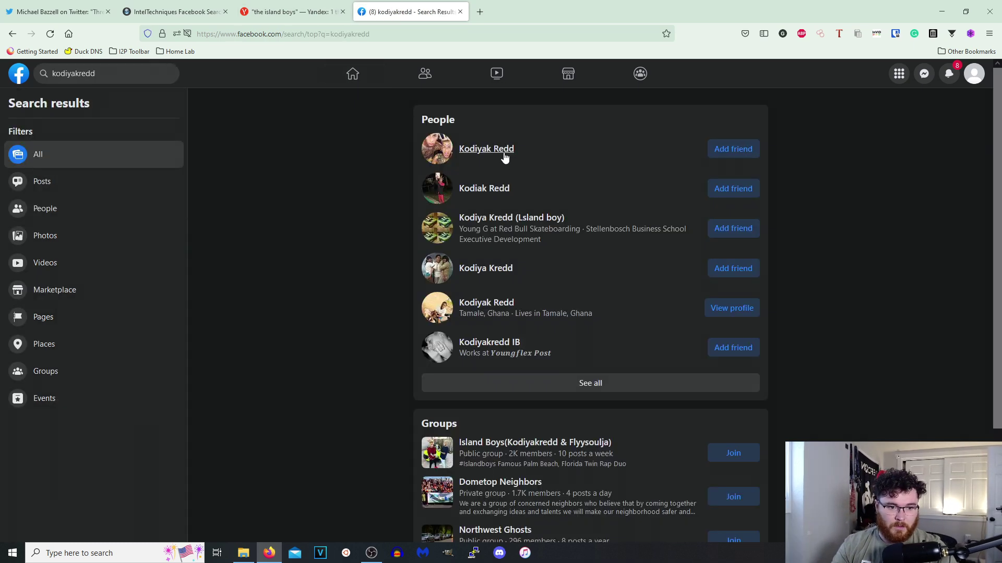
pyautogui.click(503, 156)
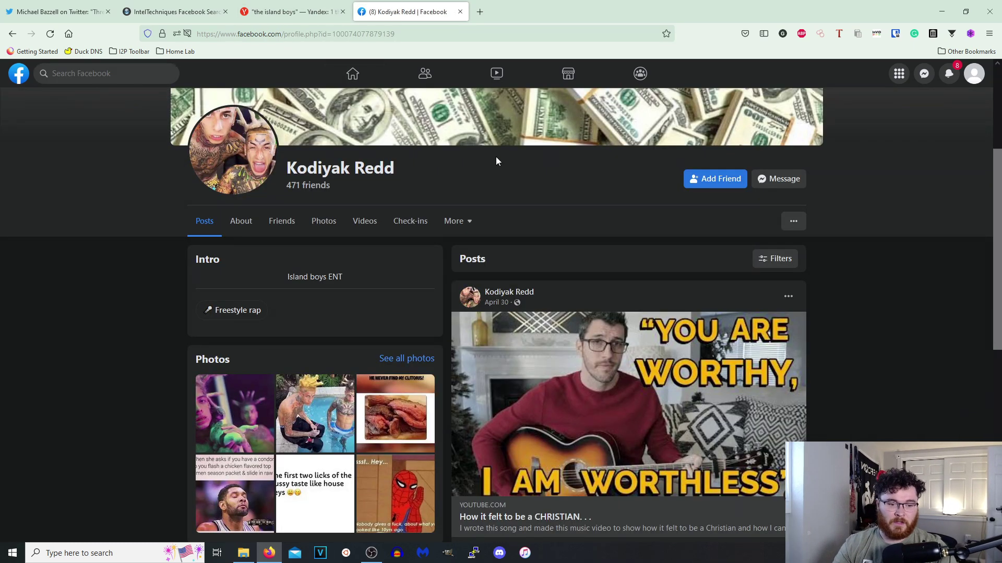
# Copy the profile's numeric ID from the address bar and focus the tool's top username field.
pyautogui.doubleClick(348, 33)
pyautogui.hotkey('ctrl', 'c')
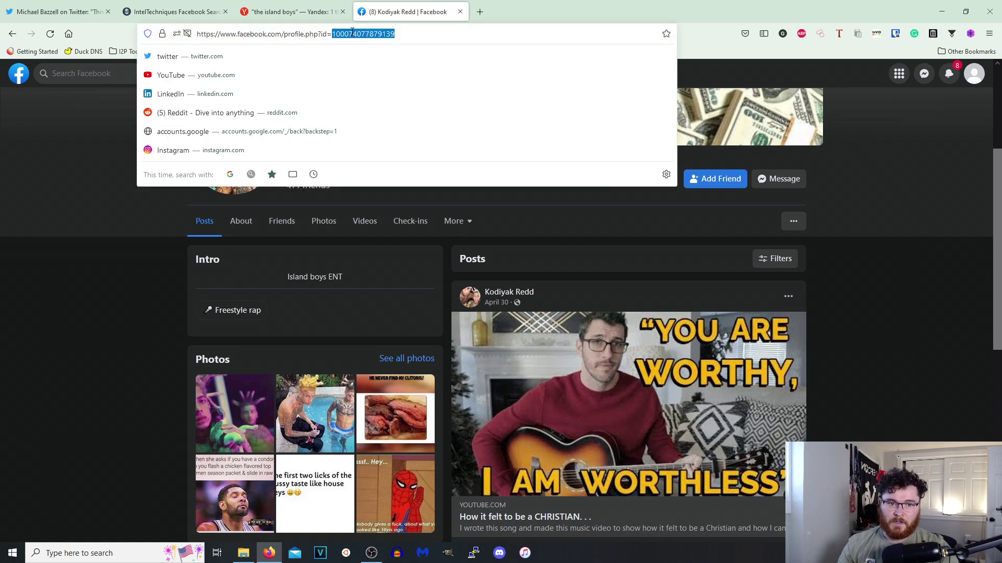
pyautogui.click(175, 11)
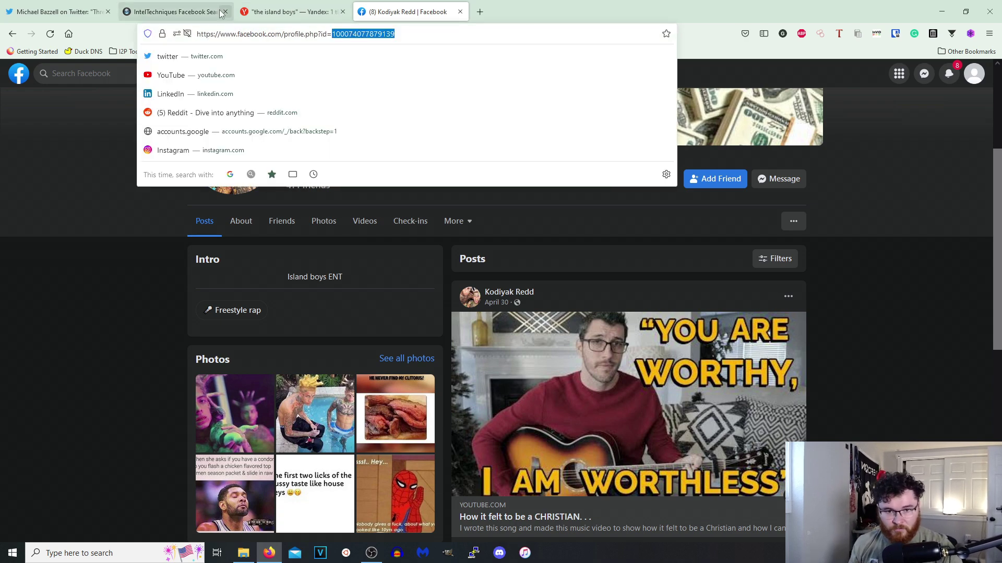
pyautogui.click(494, 184)
# Populate the profile ID into every field and try the Timeline, Sports and Likes lookups.
pyautogui.hotkey('ctrl', 'v')
pyautogui.click(574, 184)
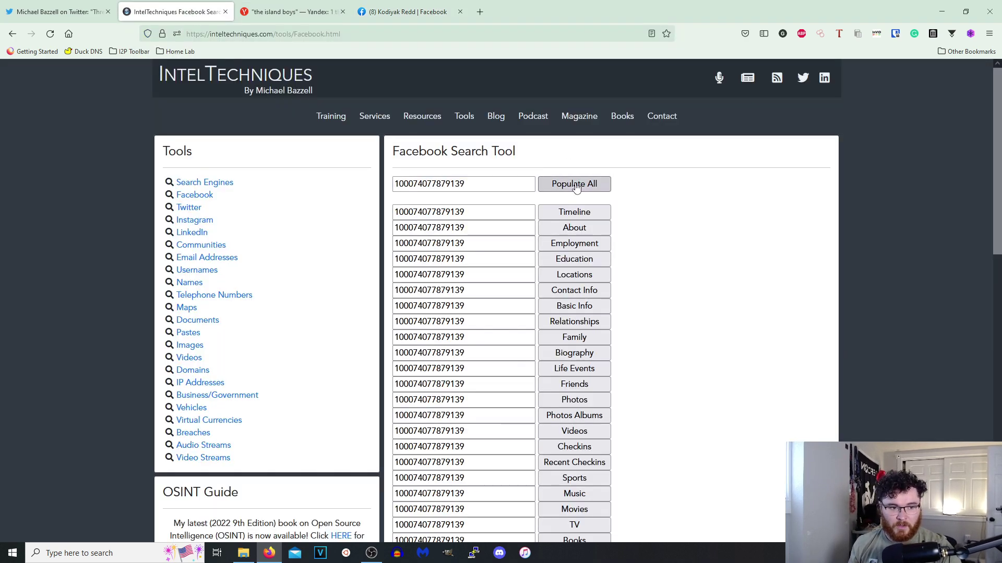
pyautogui.click(585, 213)
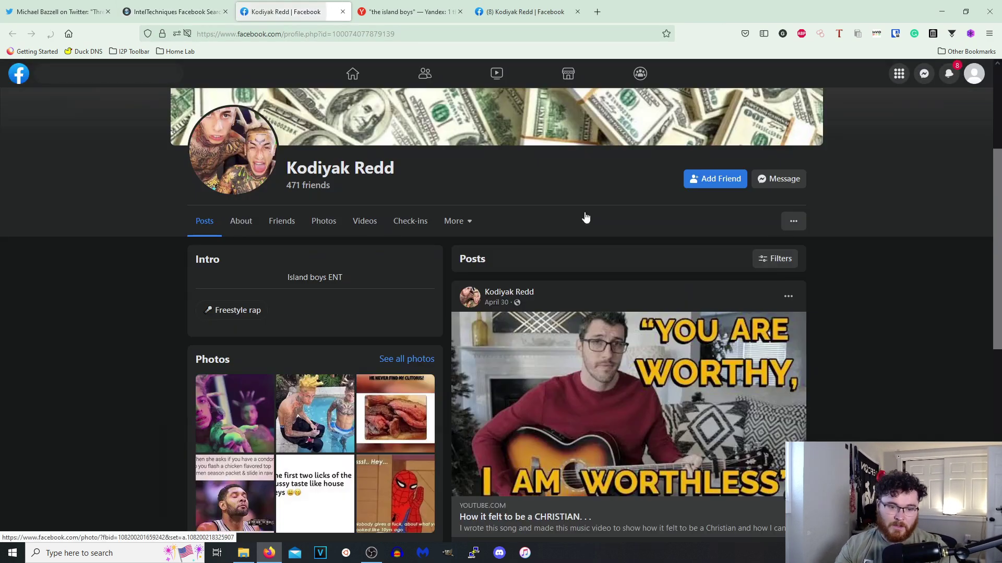
pyautogui.click(342, 12)
pyautogui.click(570, 481)
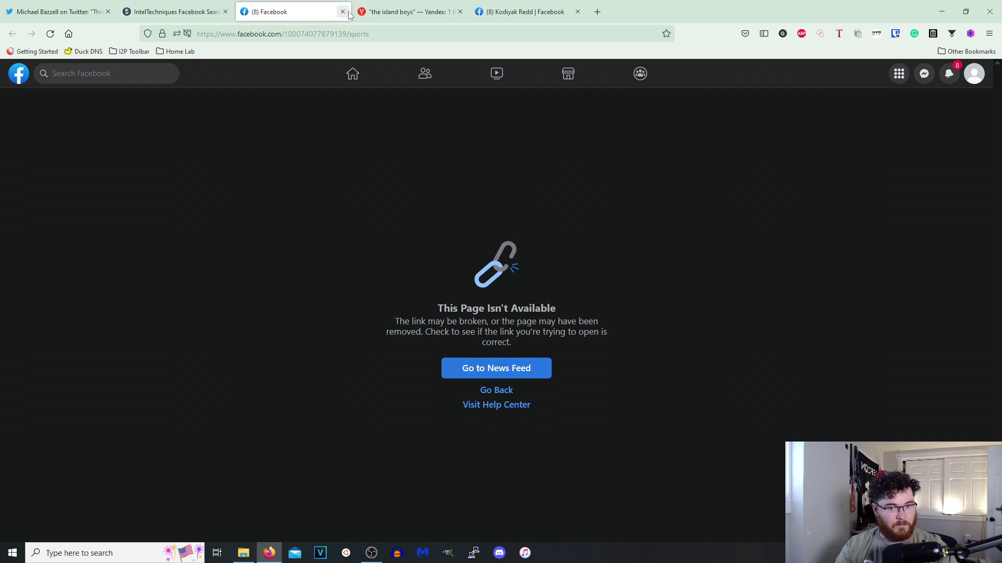
pyautogui.click(342, 12)
pyautogui.scroll(-3, 596, 490)
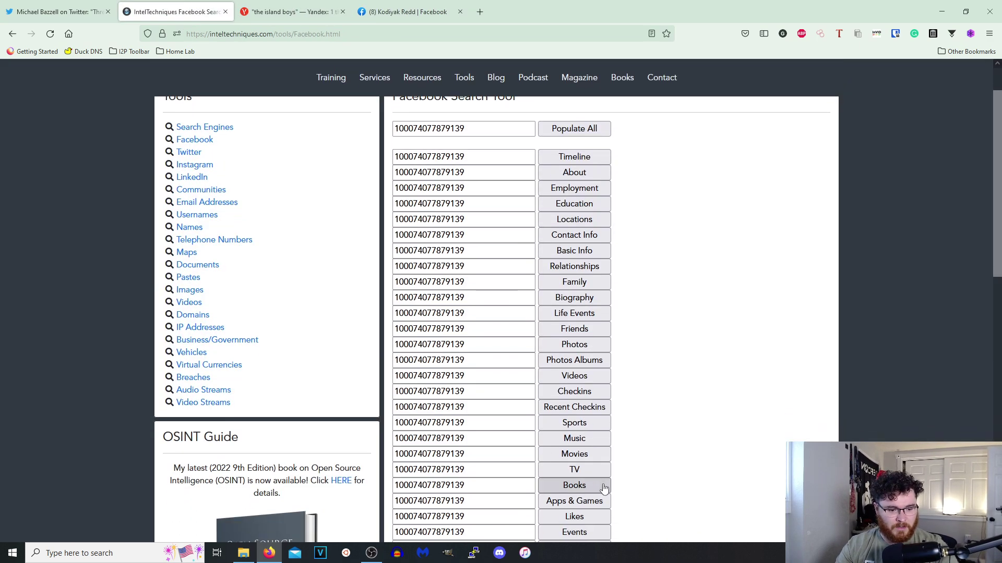
pyautogui.click(574, 412)
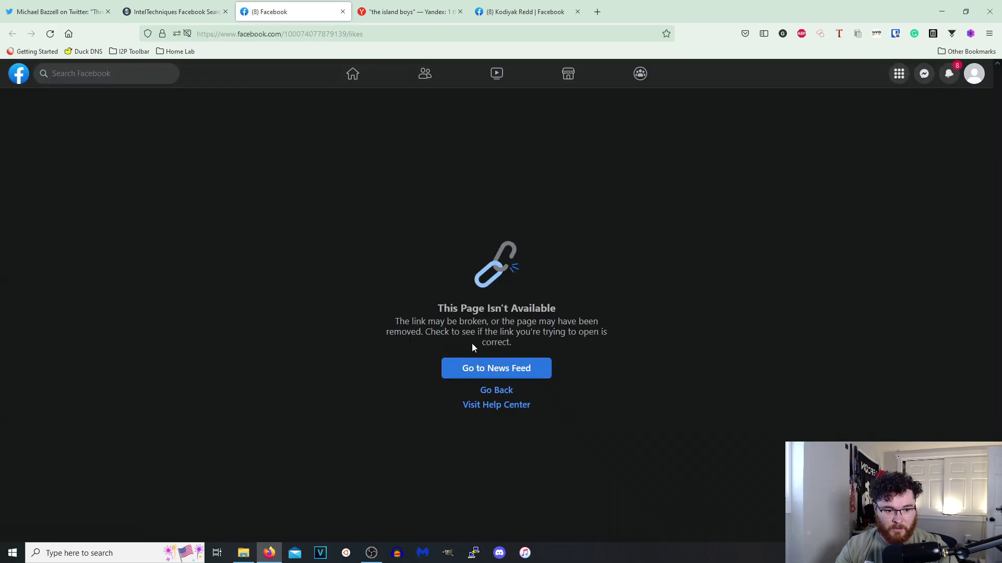
pyautogui.click(180, 19)
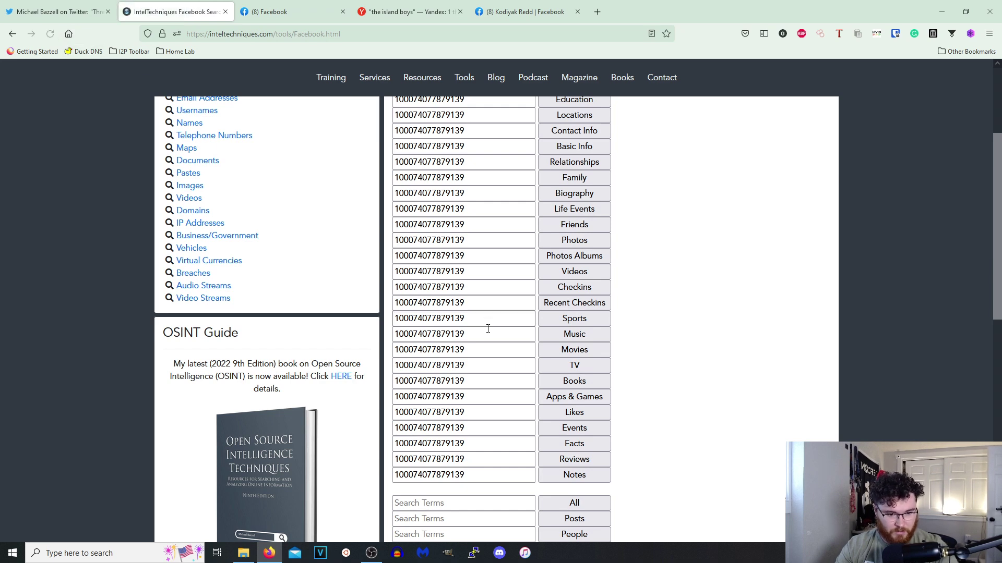
# Clear the ID from every username field, then go to the Facebook news feed.
pyautogui.scroll(3, 526, 306)
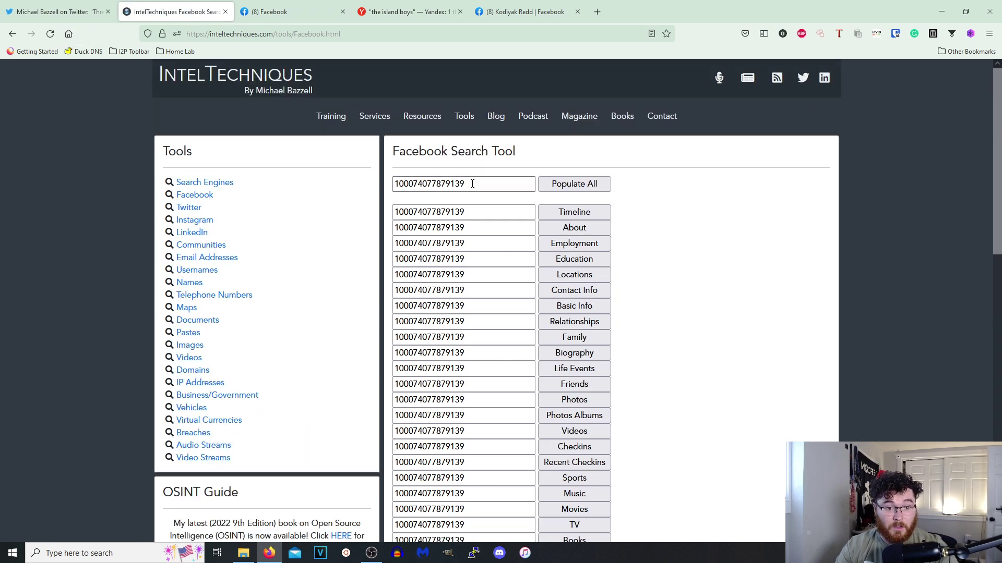
pyautogui.doubleClick(472, 184)
pyautogui.press('BackSpace')
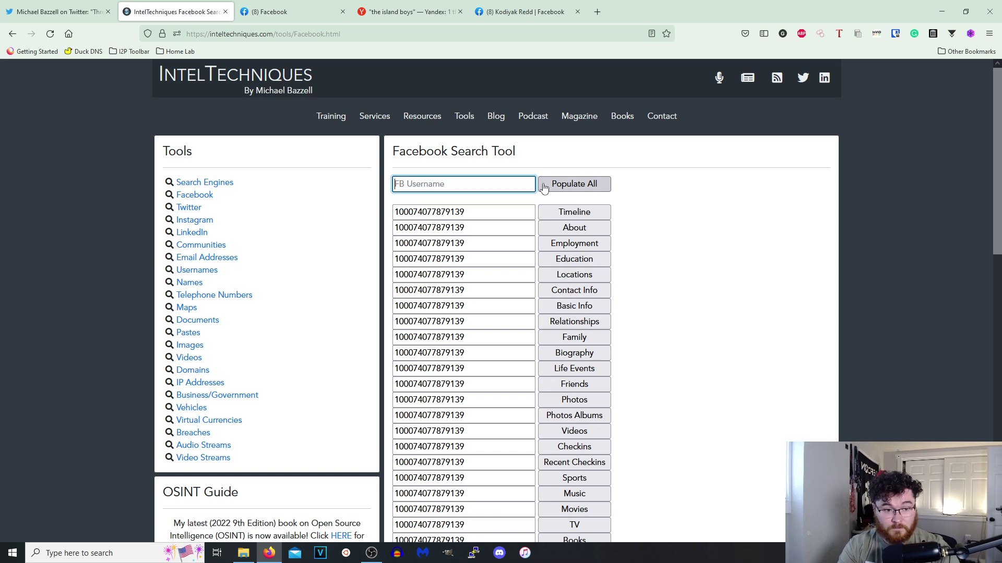
pyautogui.click(574, 184)
pyautogui.scroll(-5, 459, 399)
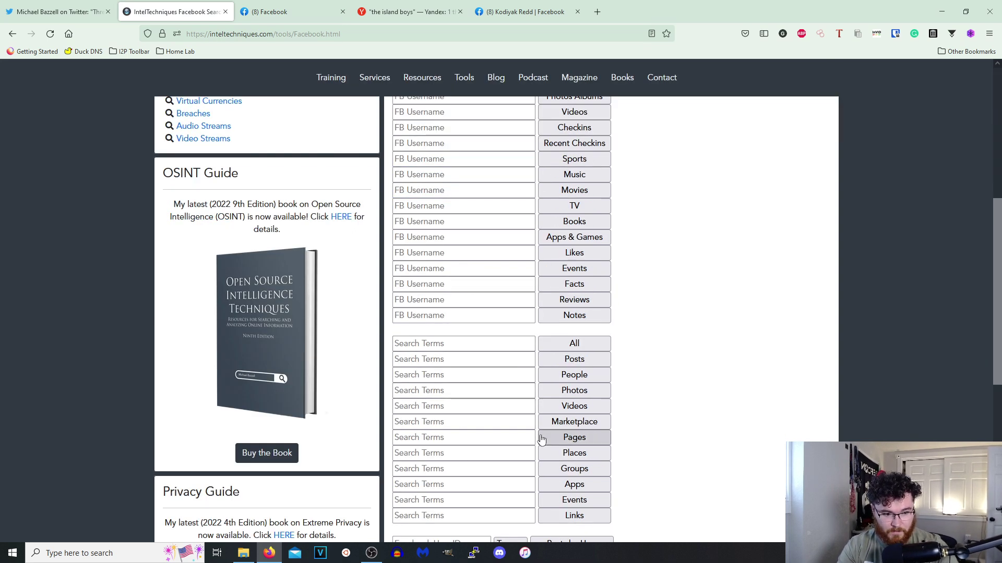
pyautogui.click(450, 268)
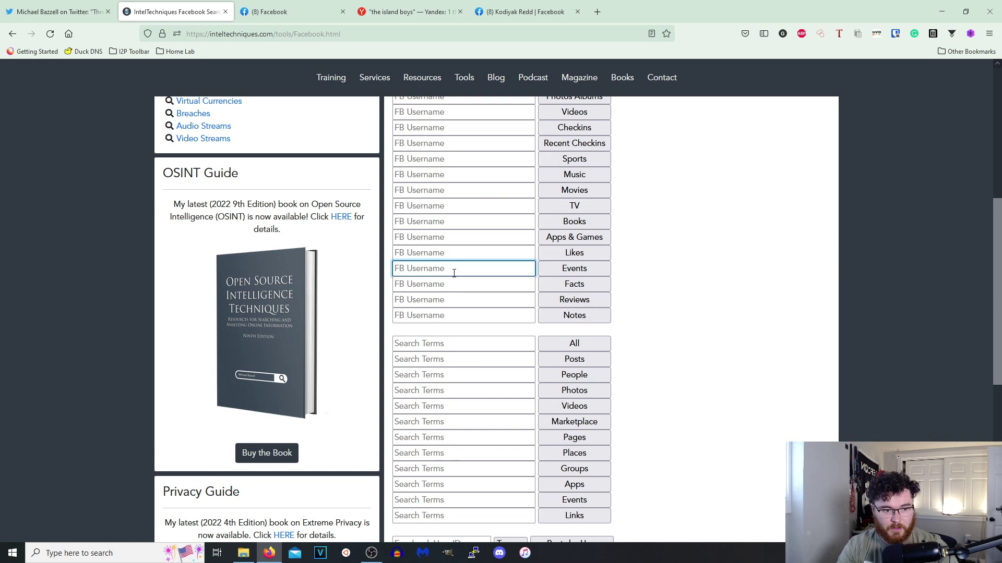
pyautogui.click(303, 12)
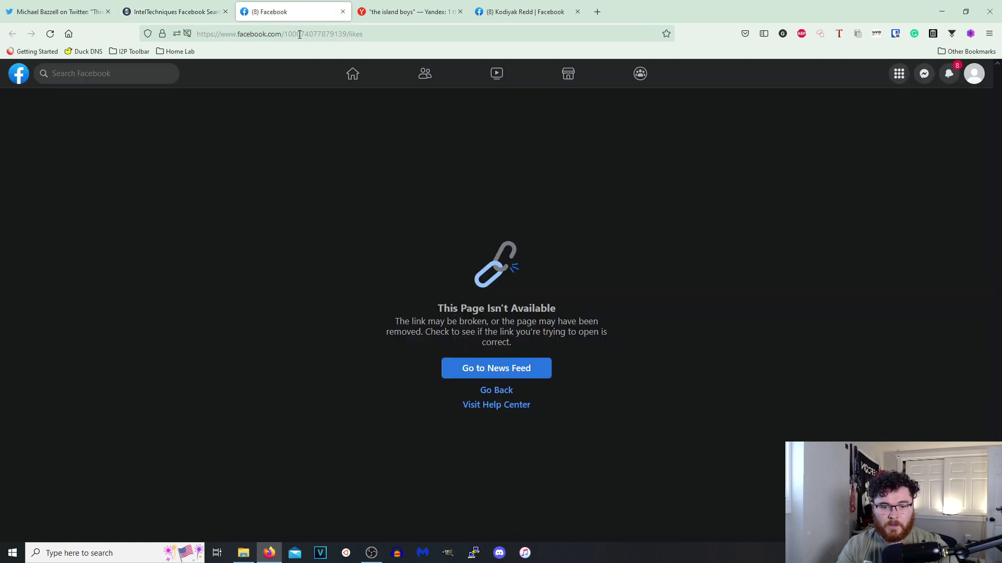
pyautogui.click(17, 73)
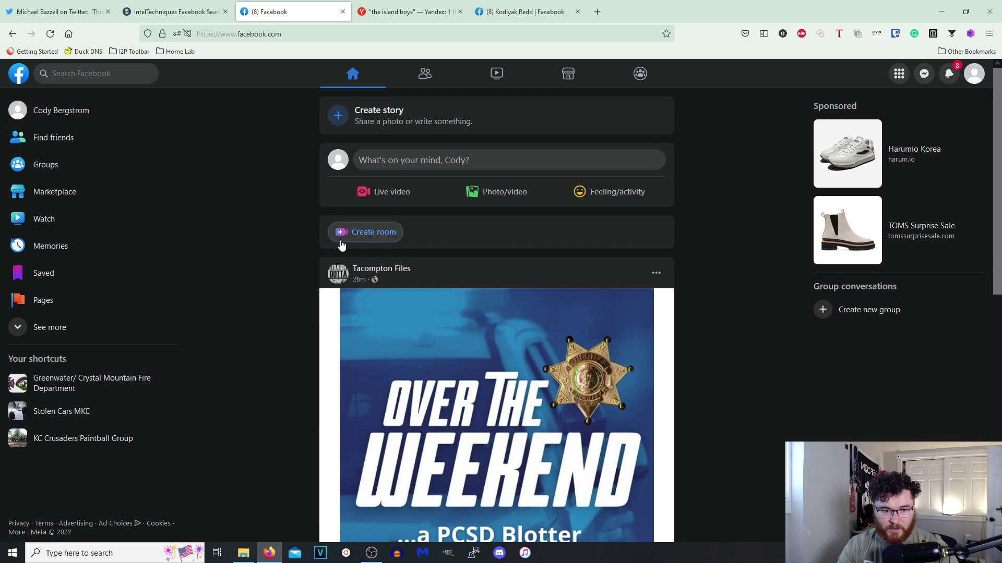
# Copy the Tacompton Files page username and run the Likes lookup on it.
pyautogui.click(376, 269)
pyautogui.doubleClick(306, 34)
pyautogui.hotkey('ctrl', 'c')
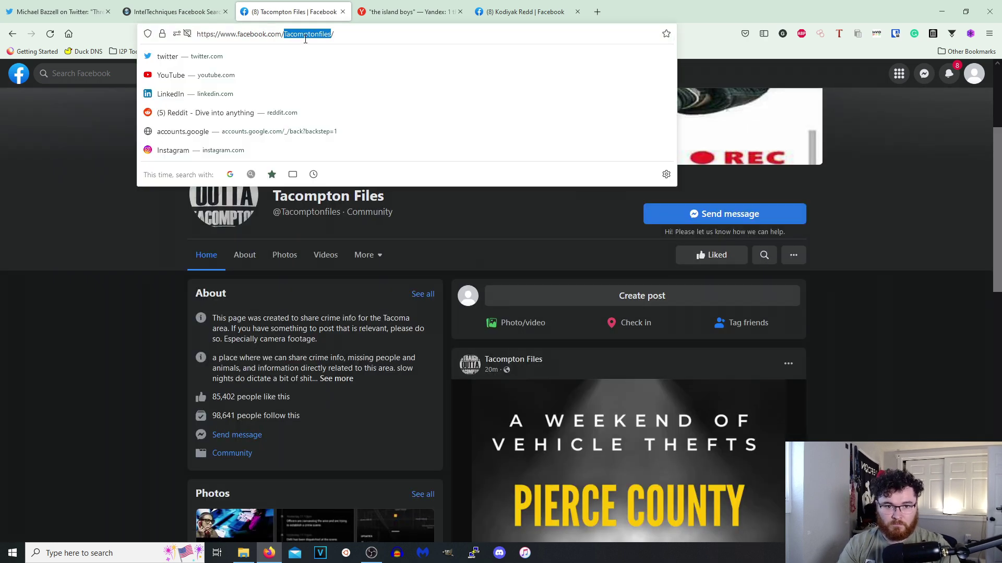
pyautogui.click(175, 12)
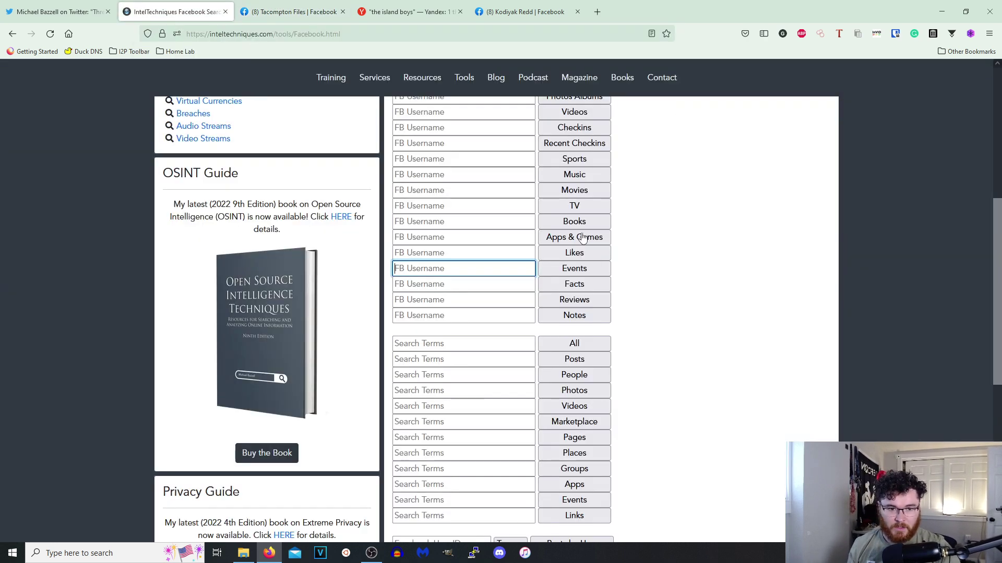
pyautogui.click(479, 253)
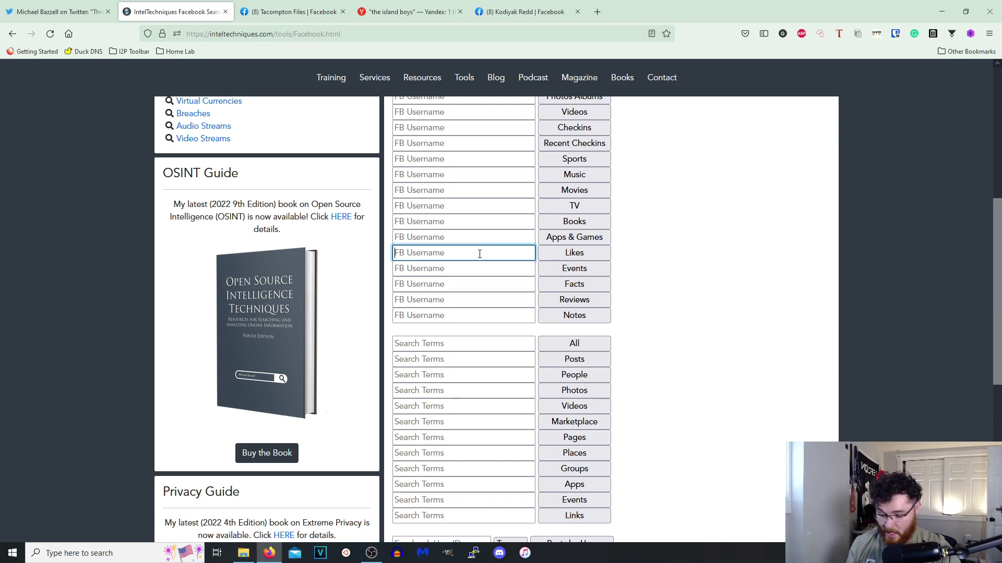
pyautogui.hotkey('ctrl', 'v')
pyautogui.click(569, 256)
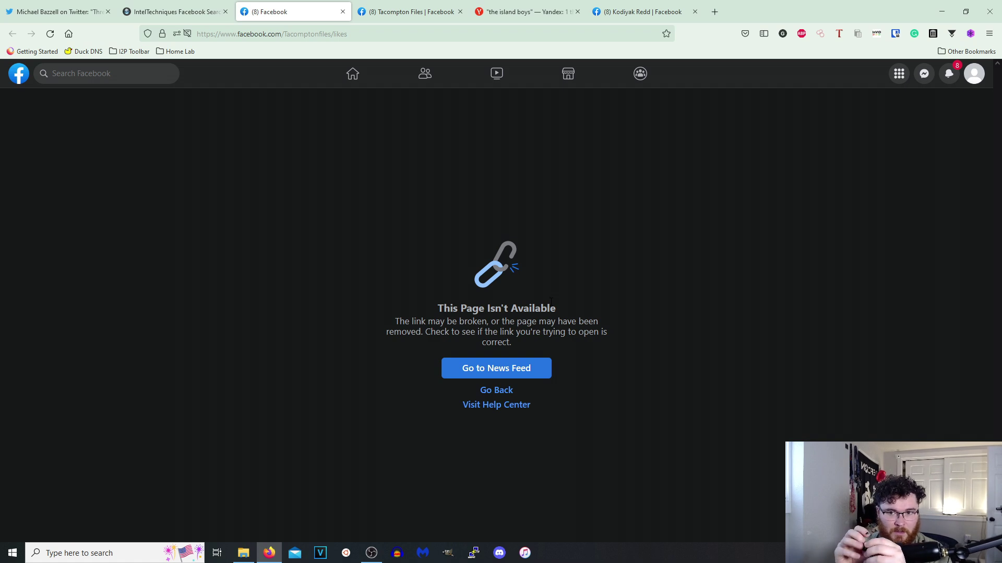
# Search Facebook for a person and browse their profile's Books, Music and Sports sections.
pyautogui.click(96, 75)
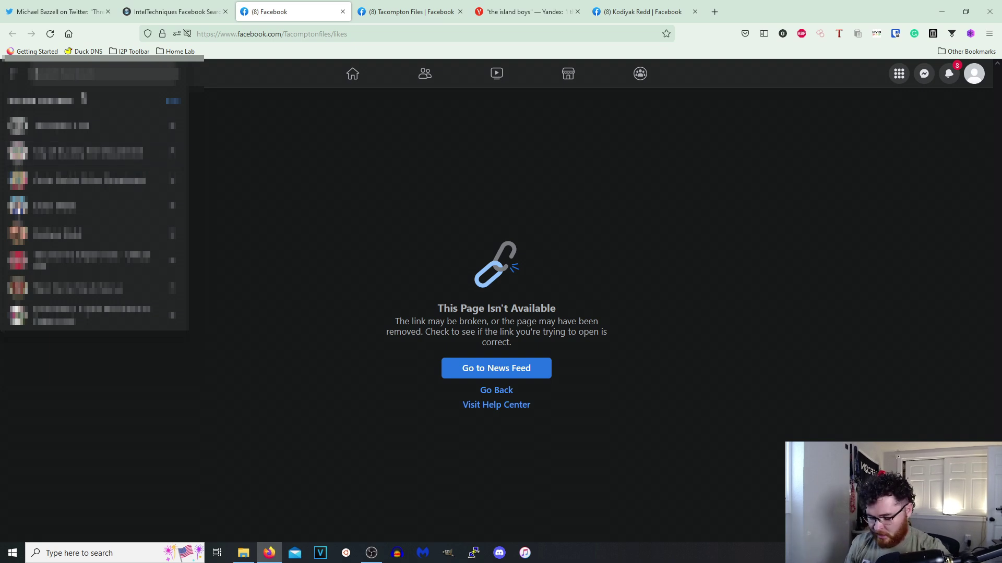
pyautogui.press('Return')
pyautogui.click(57, 208)
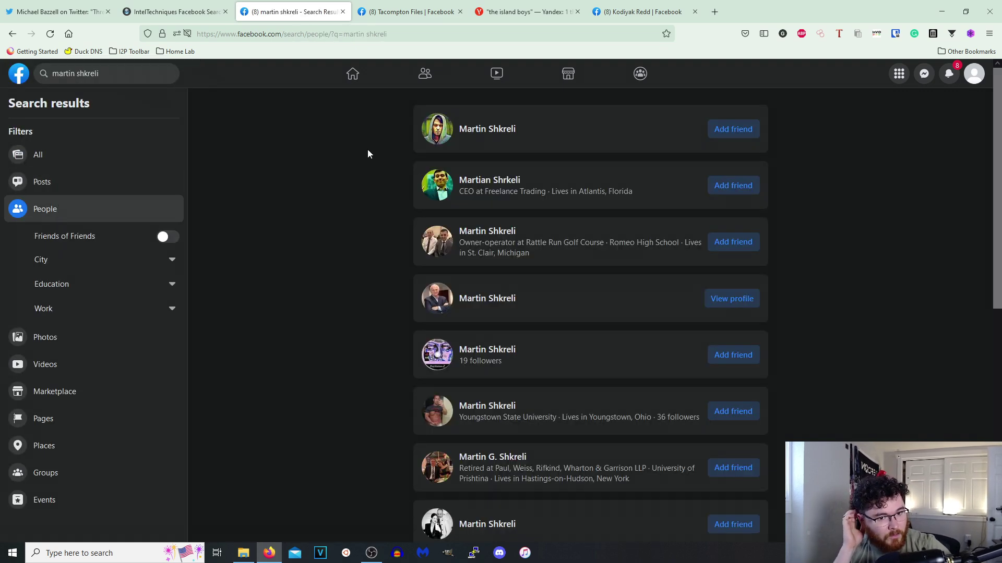
pyautogui.click(491, 179)
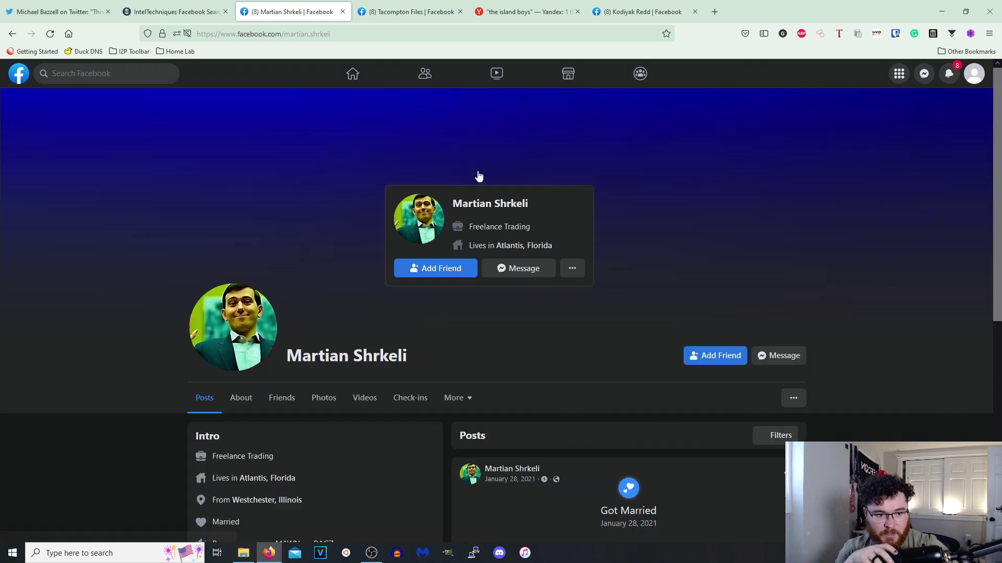
pyautogui.click(467, 400)
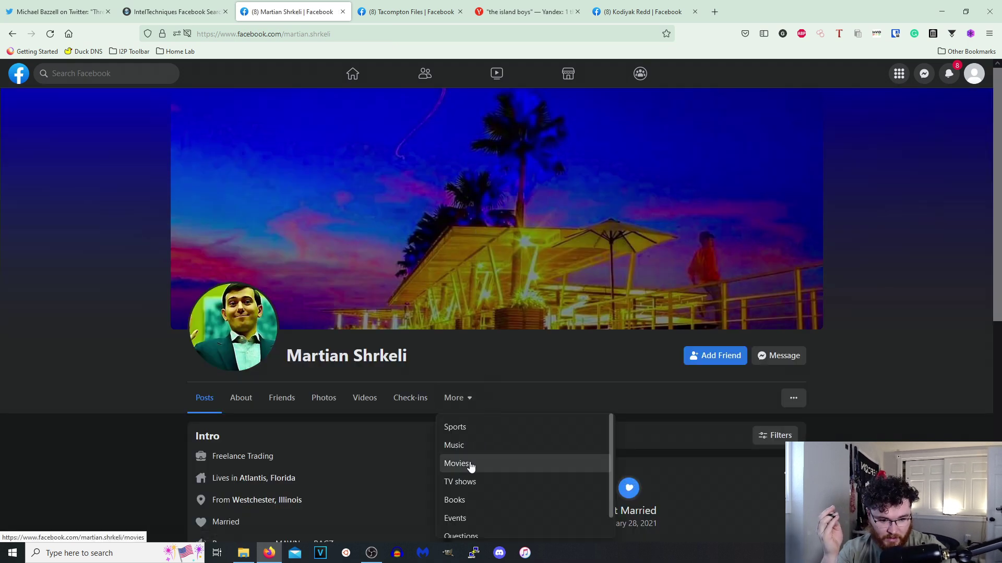
pyautogui.scroll(-1, 472, 459)
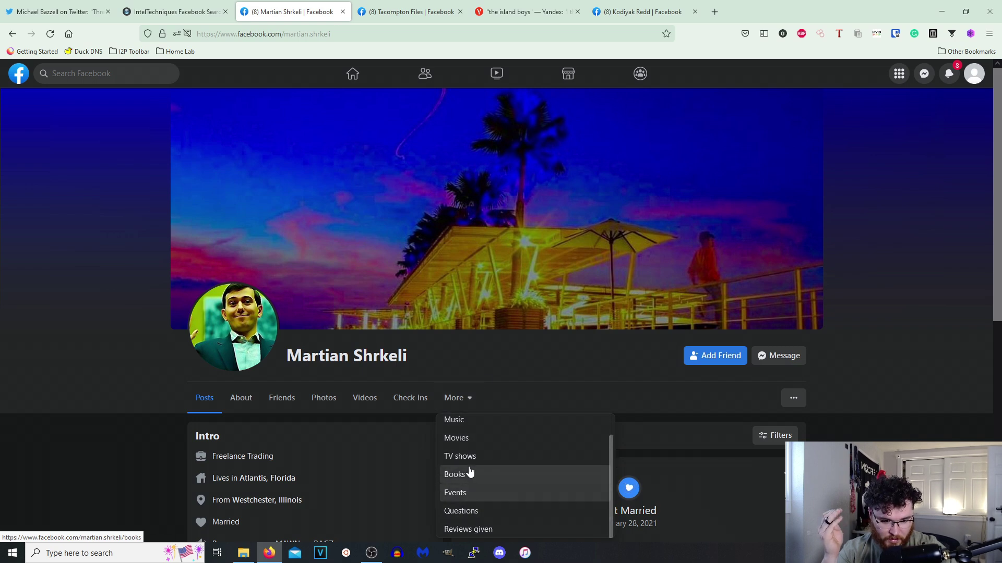
pyautogui.click(455, 477)
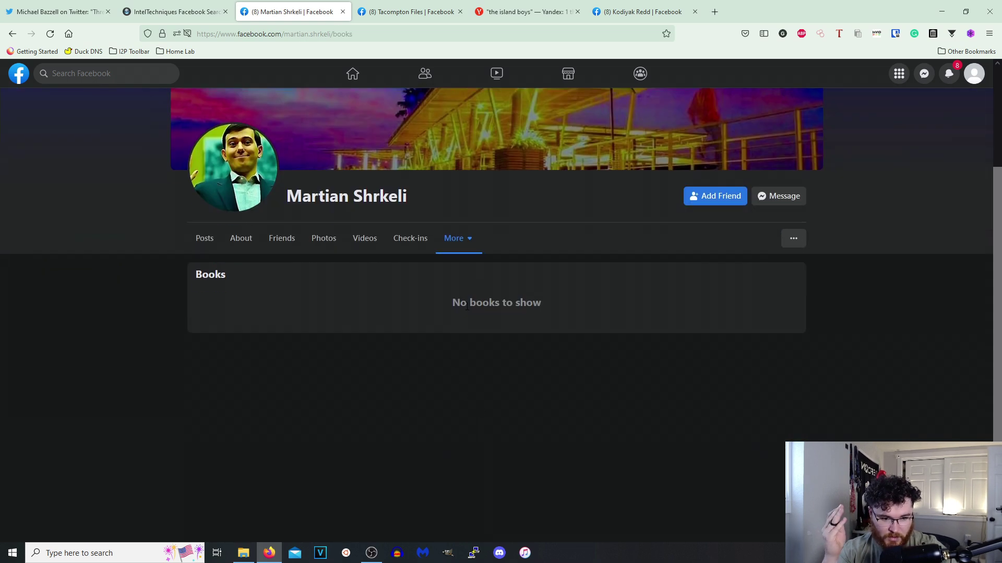
pyautogui.click(463, 240)
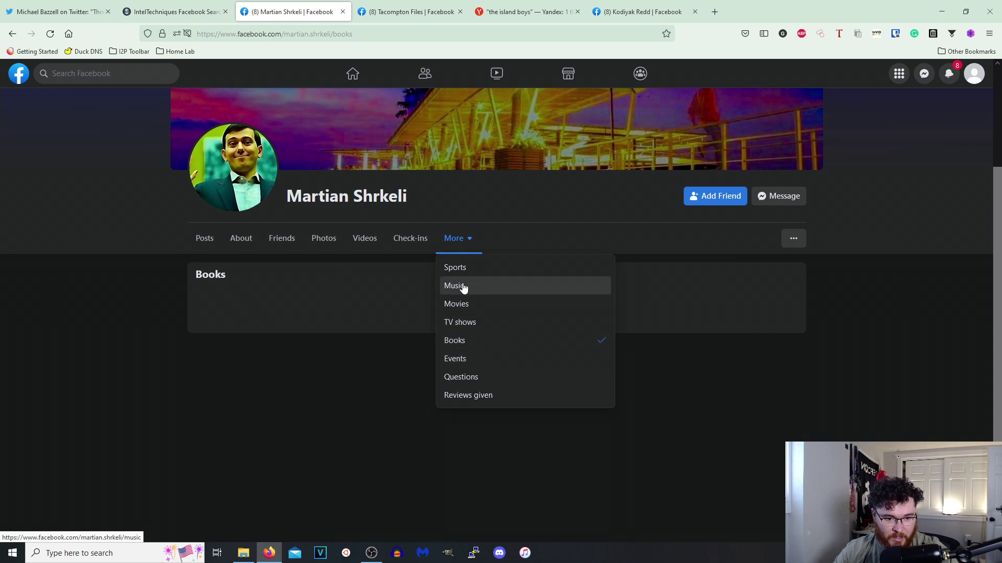
pyautogui.click(454, 286)
pyautogui.click(454, 239)
pyautogui.click(459, 276)
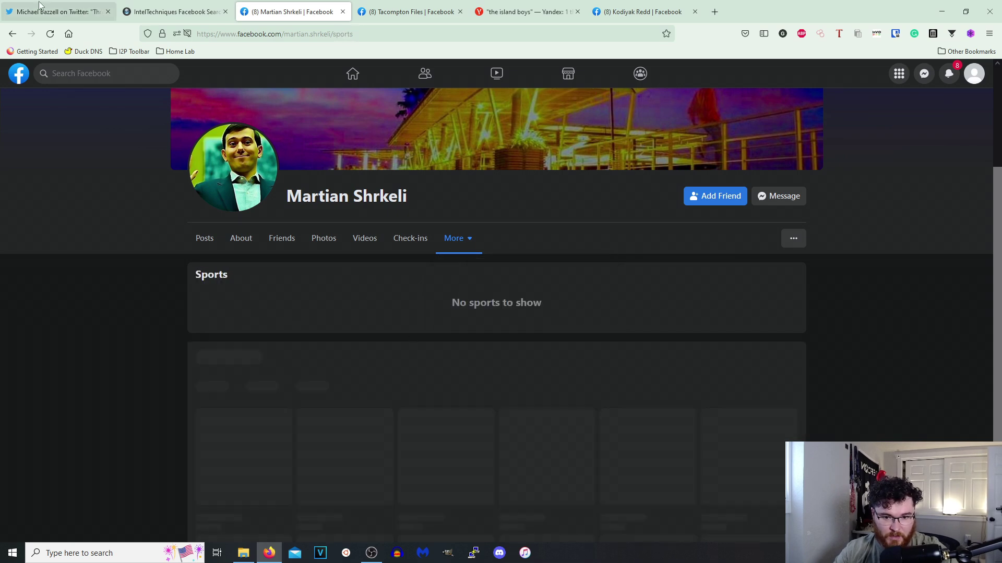
pyautogui.click(13, 35)
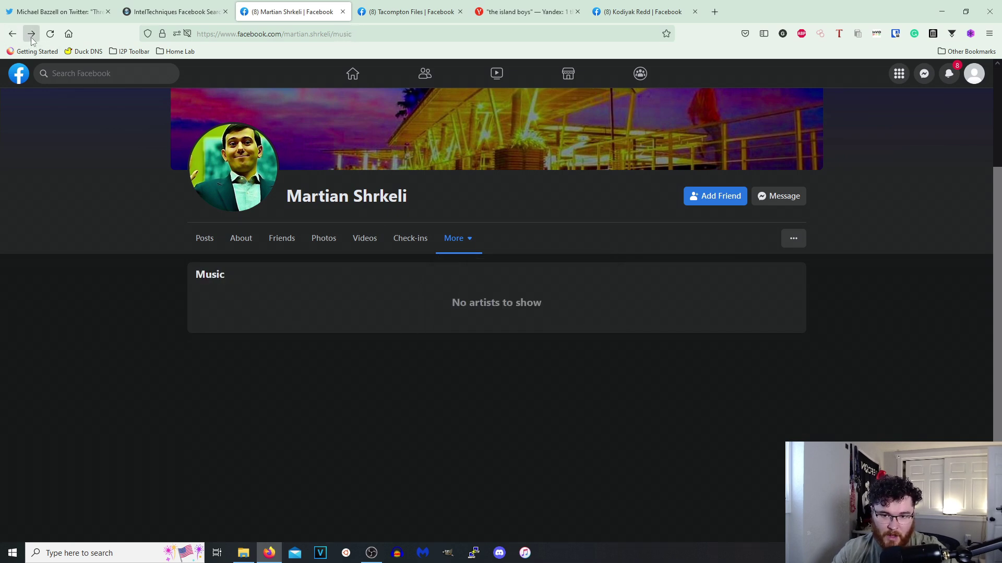
pyautogui.click(13, 34)
# Reopen Tacompton Files, open a commenter's Likes page, and copy their username.
pyautogui.click(123, 75)
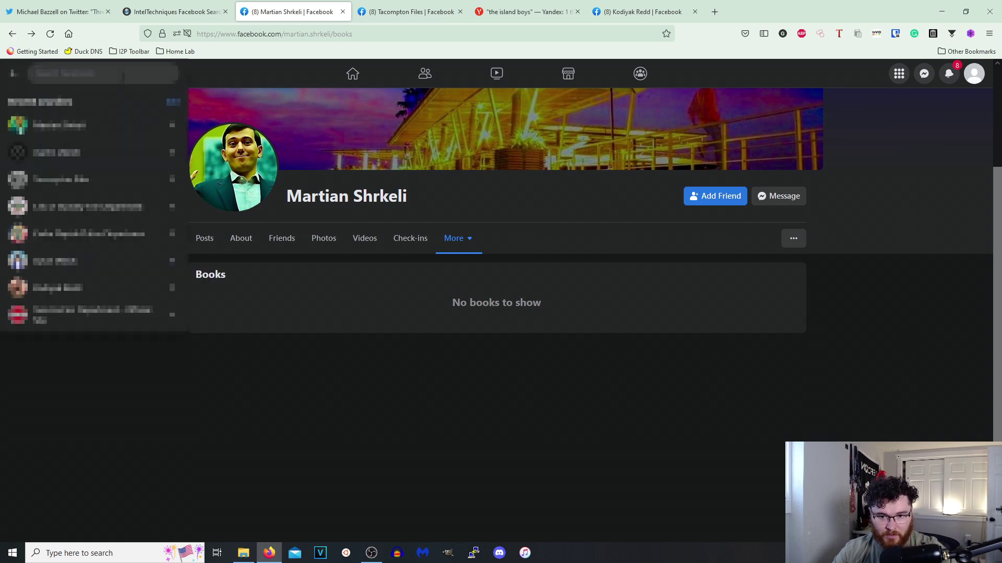
pyautogui.click(88, 184)
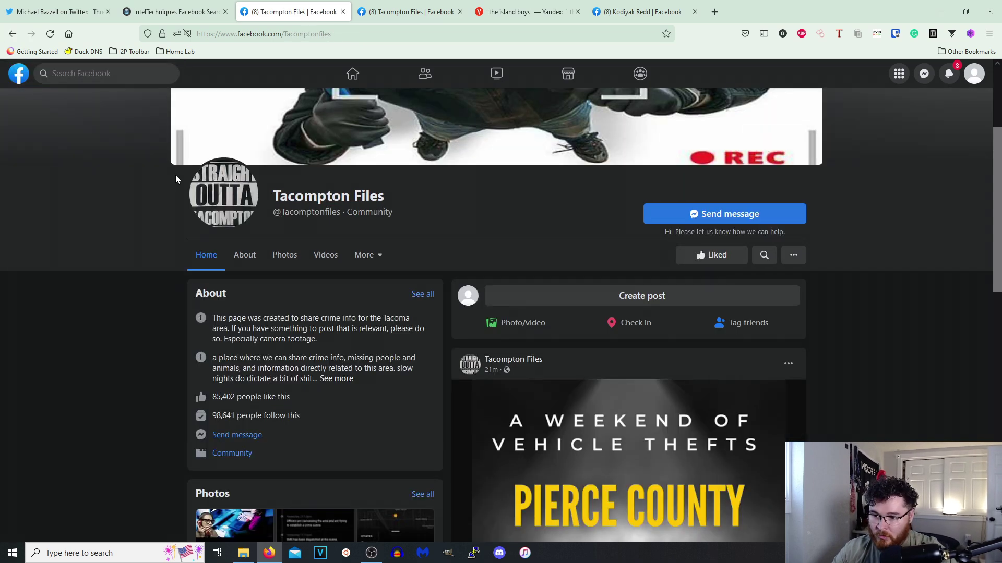
pyautogui.scroll(-5, 528, 407)
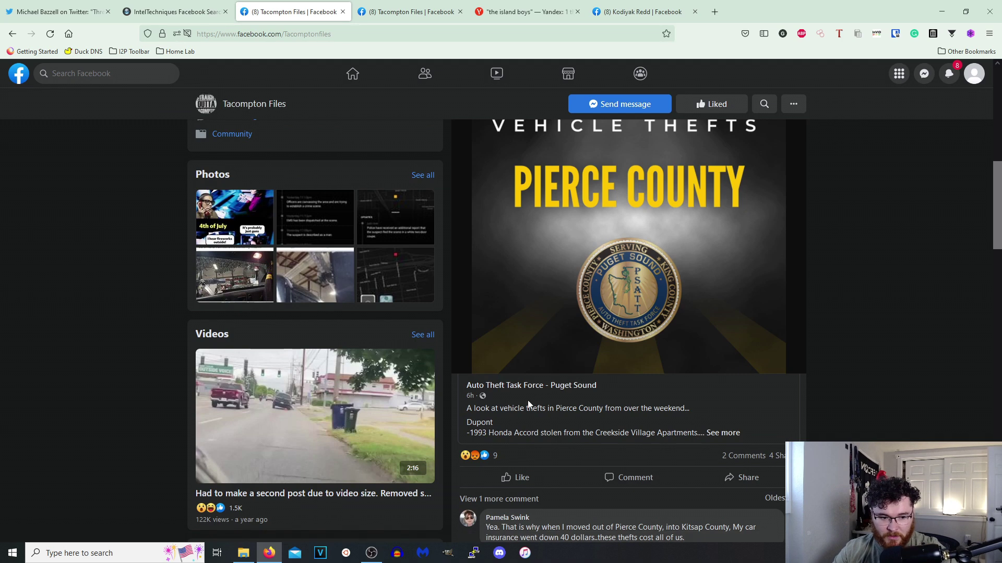
pyautogui.scroll(-1, 510, 407)
pyautogui.click(514, 465)
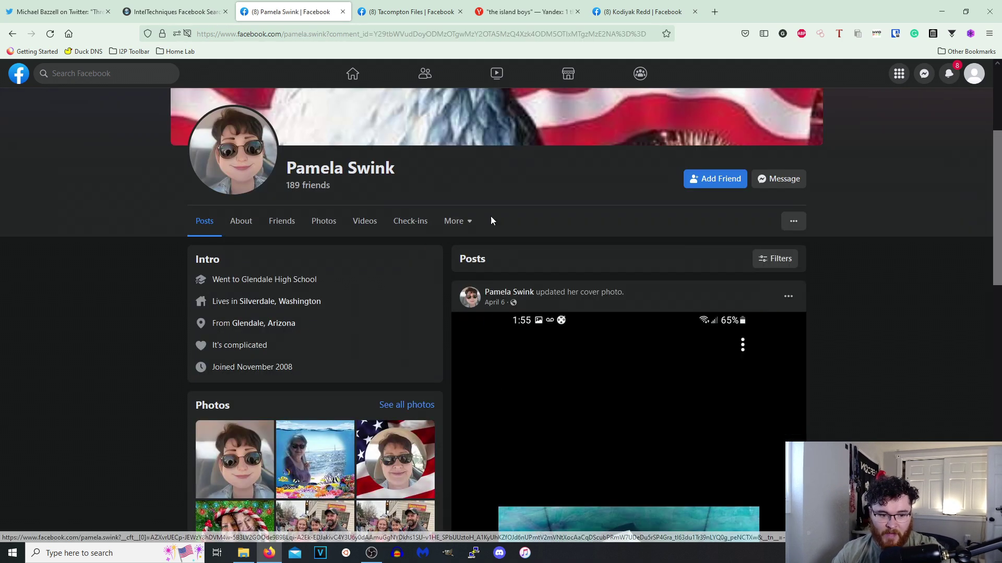
pyautogui.click(454, 221)
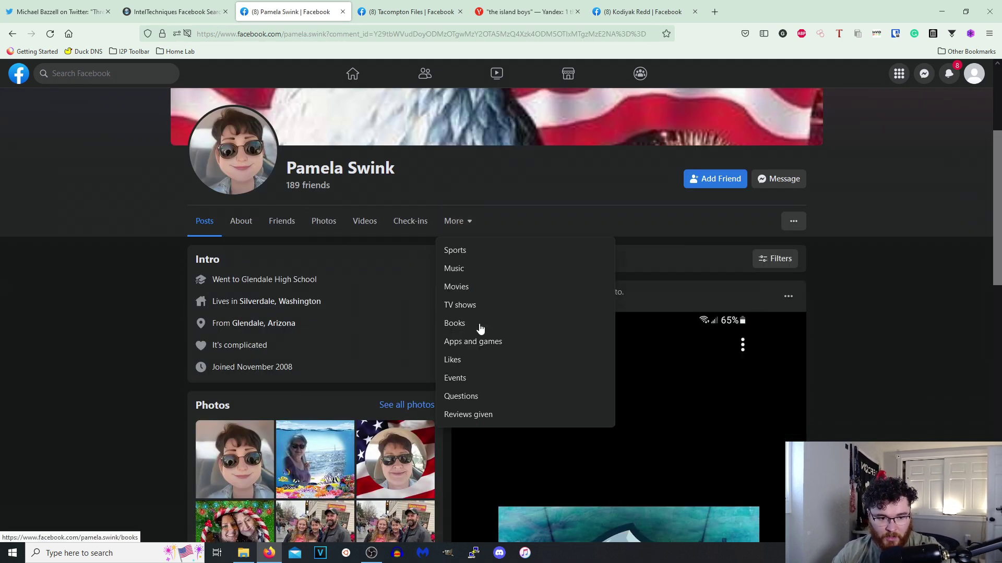
pyautogui.click(455, 361)
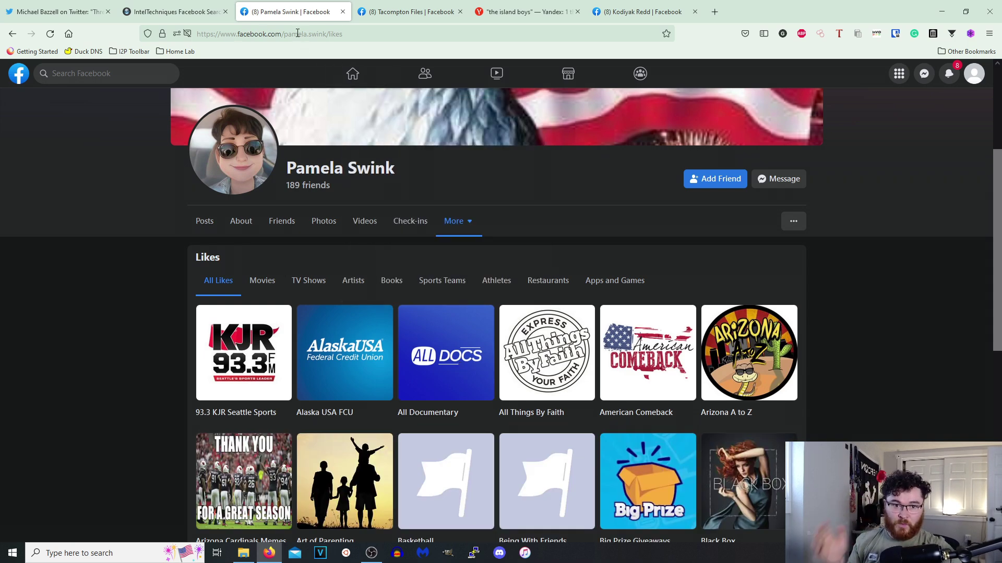
pyautogui.doubleClick(305, 34)
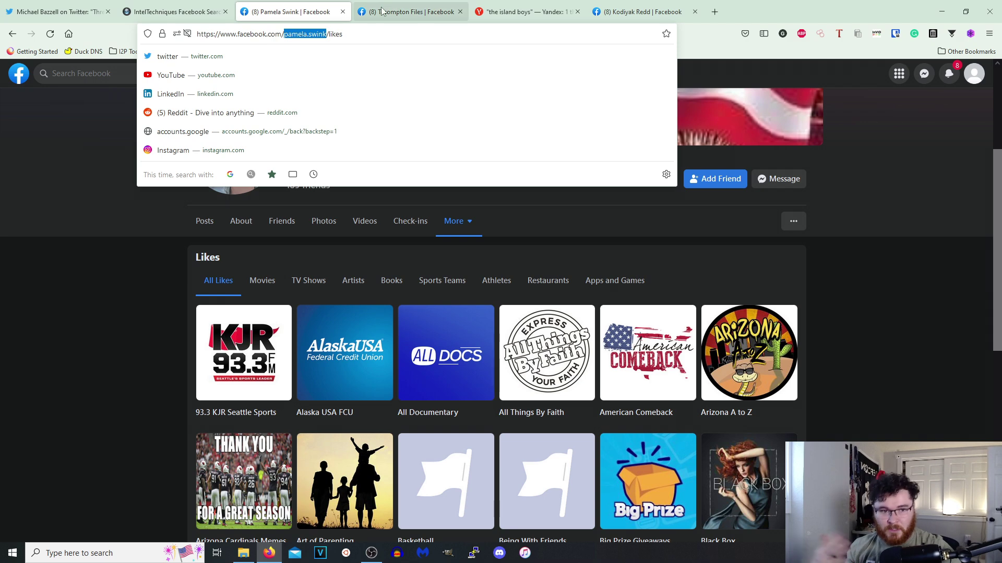
pyautogui.click(398, 11)
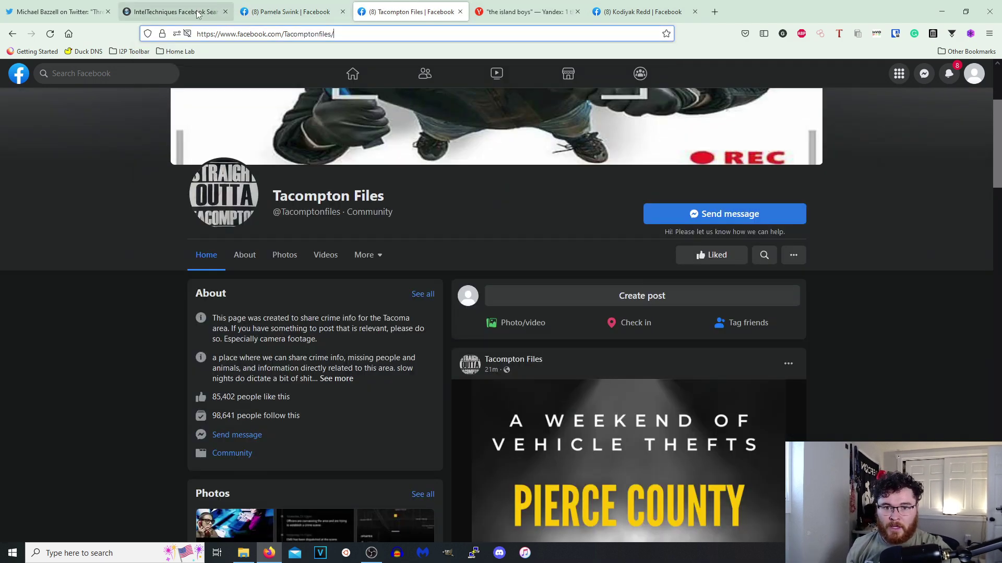
pyautogui.click(175, 12)
# Paste the commenter's username into every Facebook Search Tool field and close her profile tabs.
pyautogui.scroll(6, 406, 272)
pyautogui.click(426, 184)
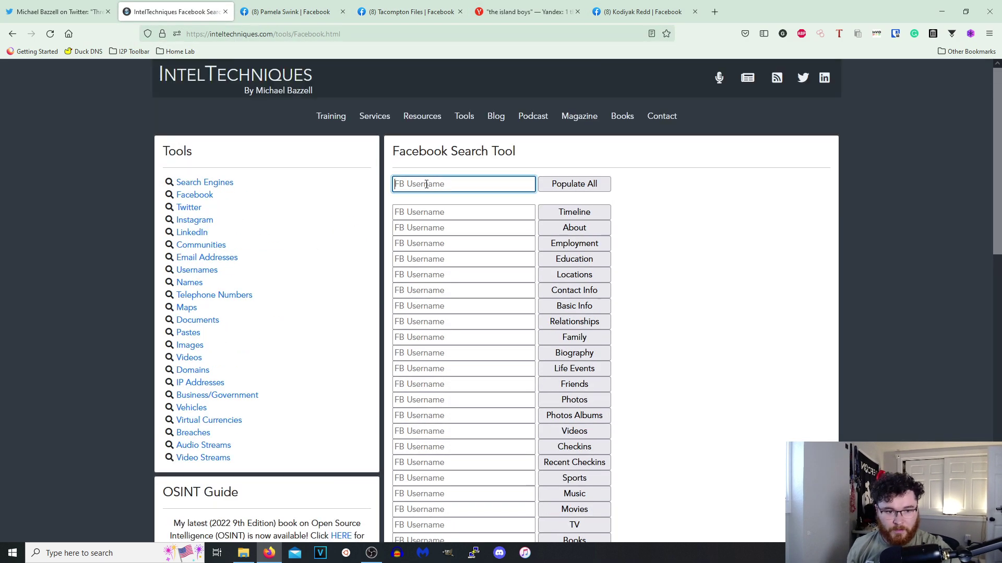
pyautogui.click(574, 187)
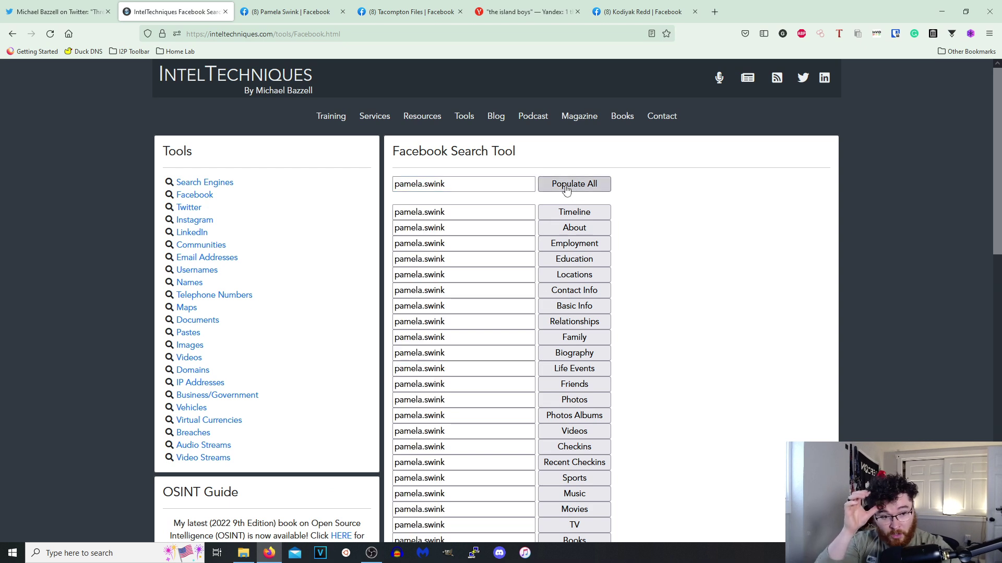
pyautogui.scroll(-2, 590, 488)
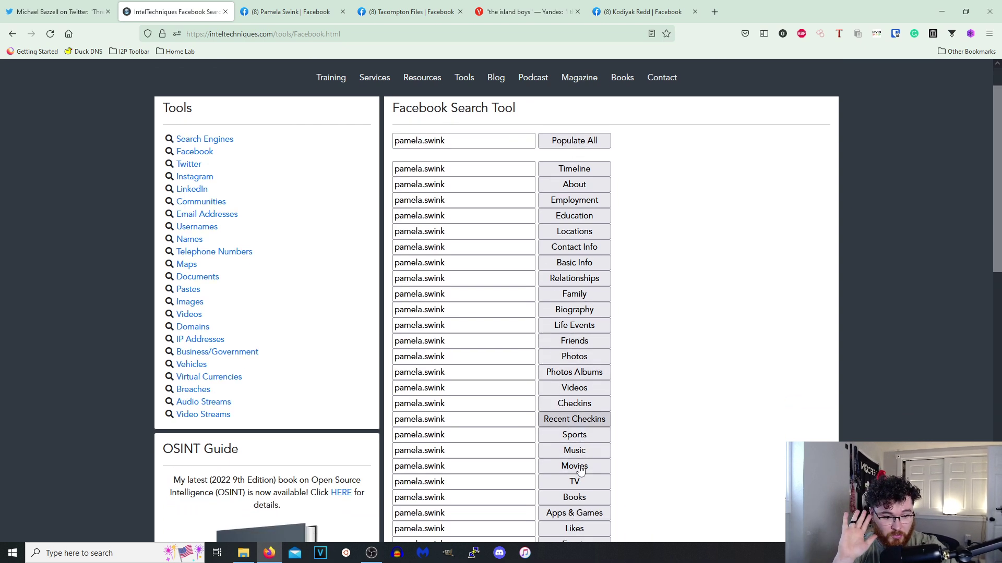
pyautogui.scroll(-4, 579, 377)
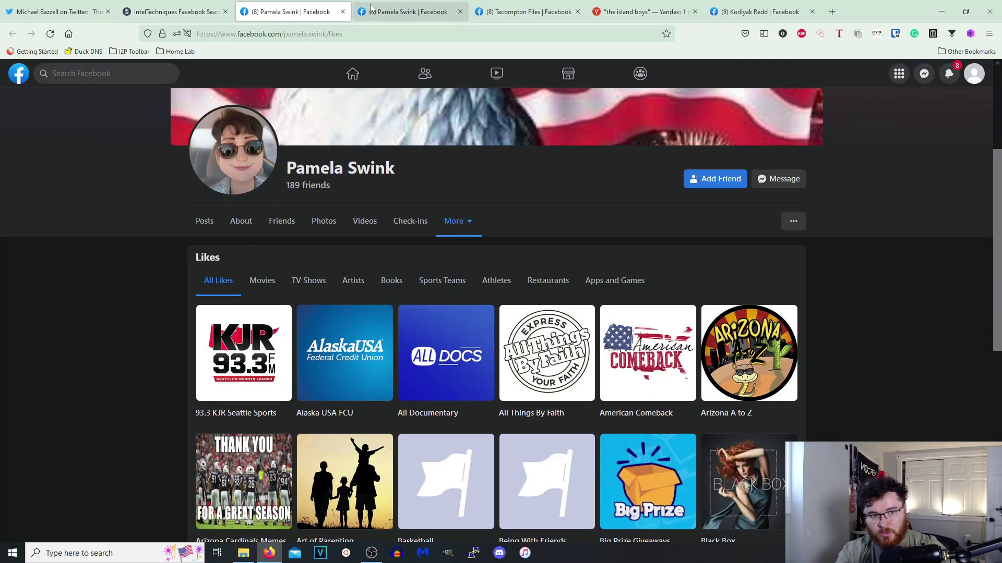
pyautogui.click(344, 13)
pyautogui.click(345, 13)
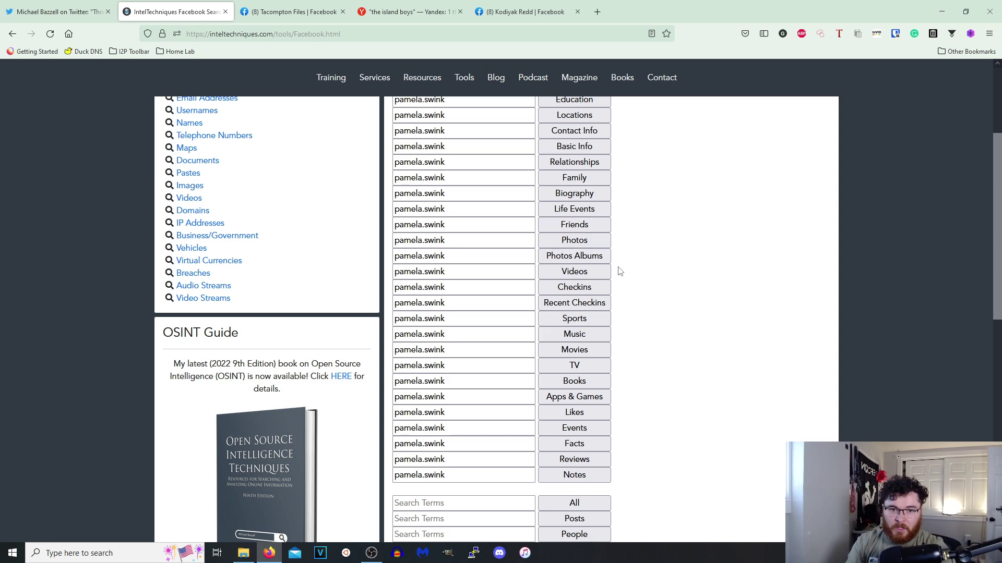
# View the other open Facebook profile's Photos and Videos sections.
pyautogui.click(520, 12)
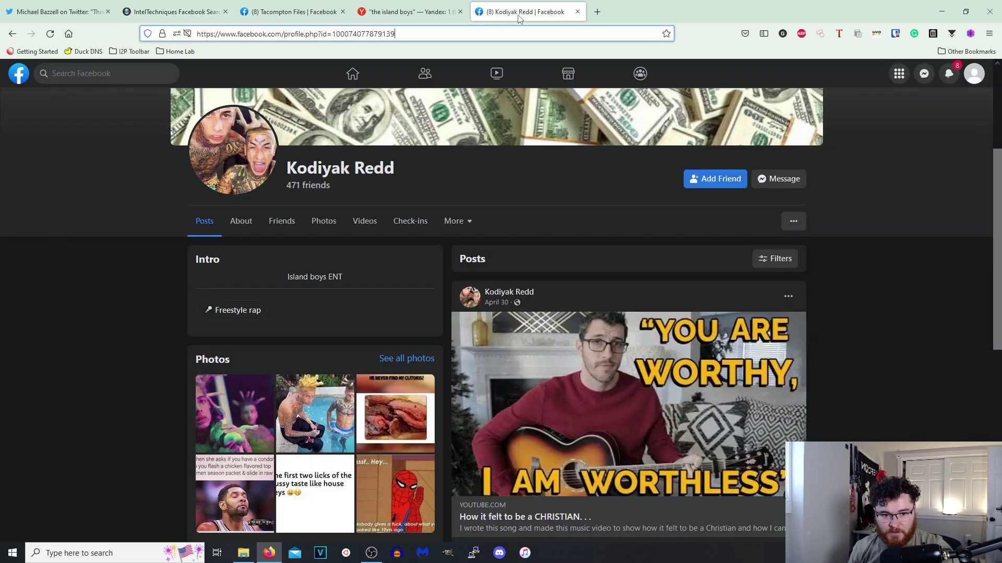
pyautogui.click(329, 225)
pyautogui.click(380, 232)
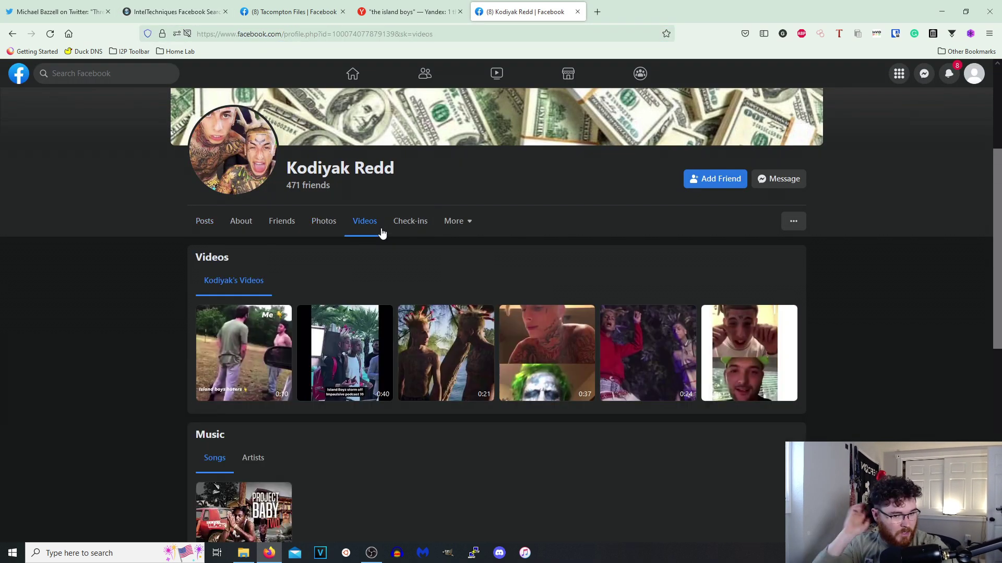
pyautogui.click(204, 13)
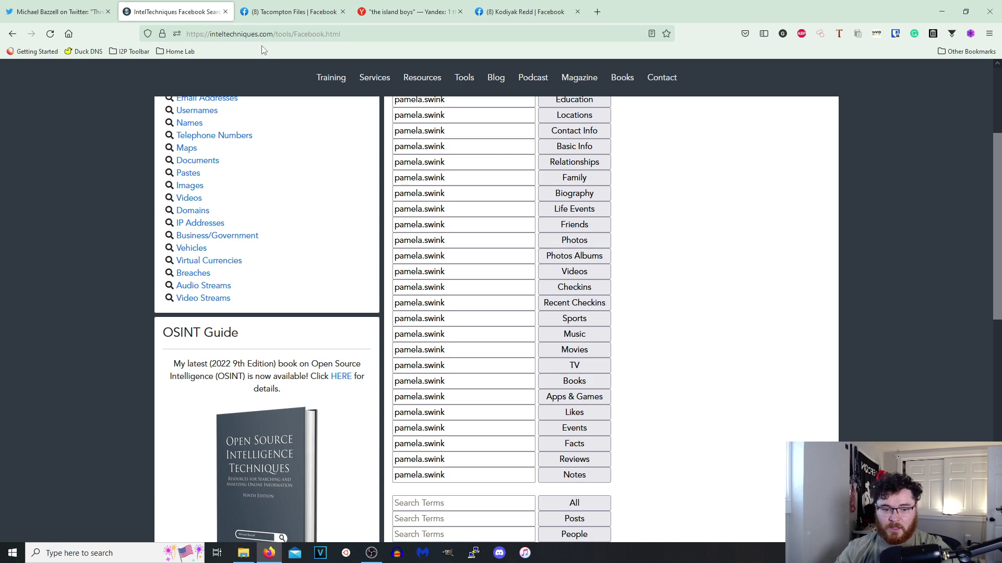
pyautogui.scroll(3, 344, 195)
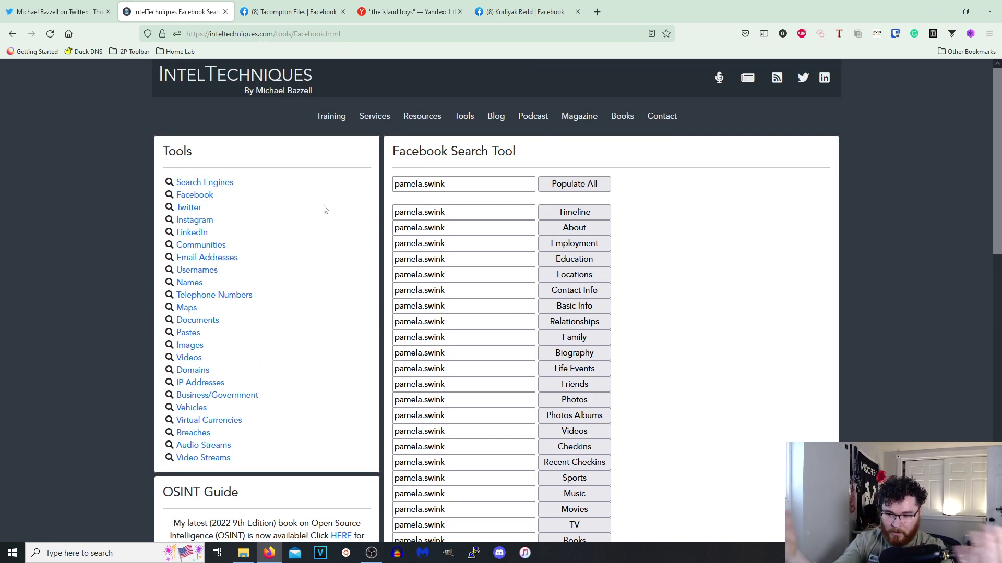
# Open the Twitter Search Tool and populate one username into every field.
pyautogui.click(189, 209)
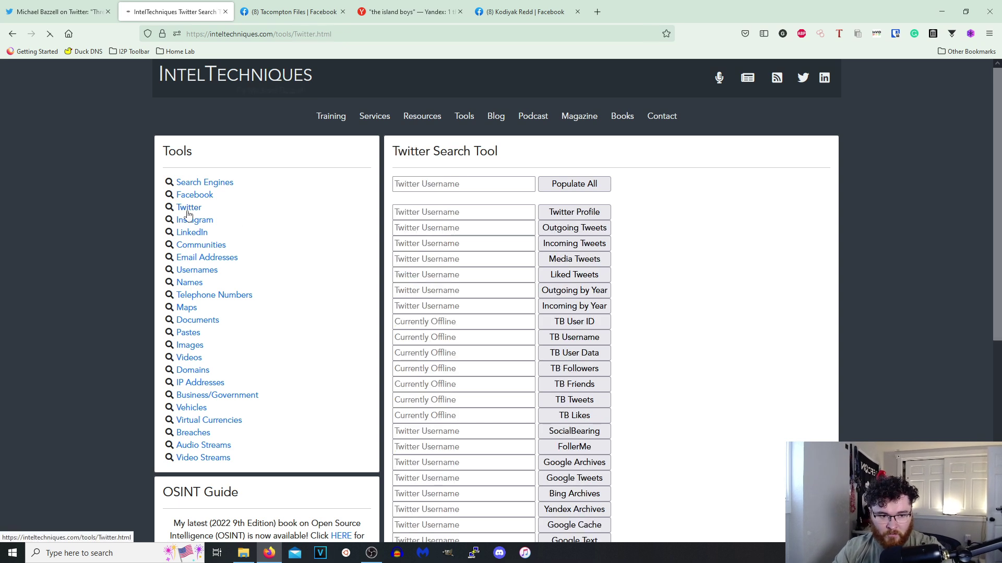
pyautogui.click(438, 187)
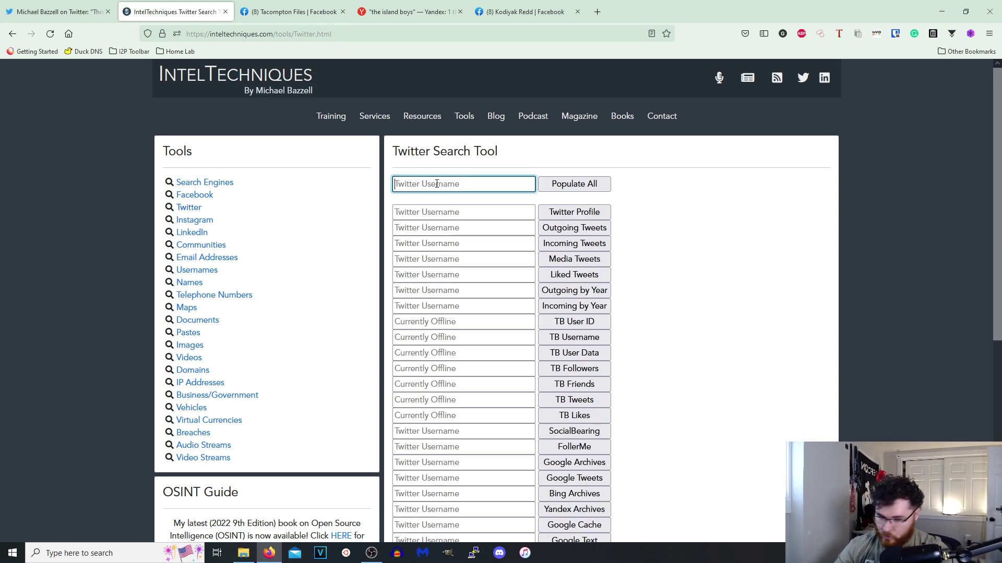
pyautogui.write('twuttersupport')
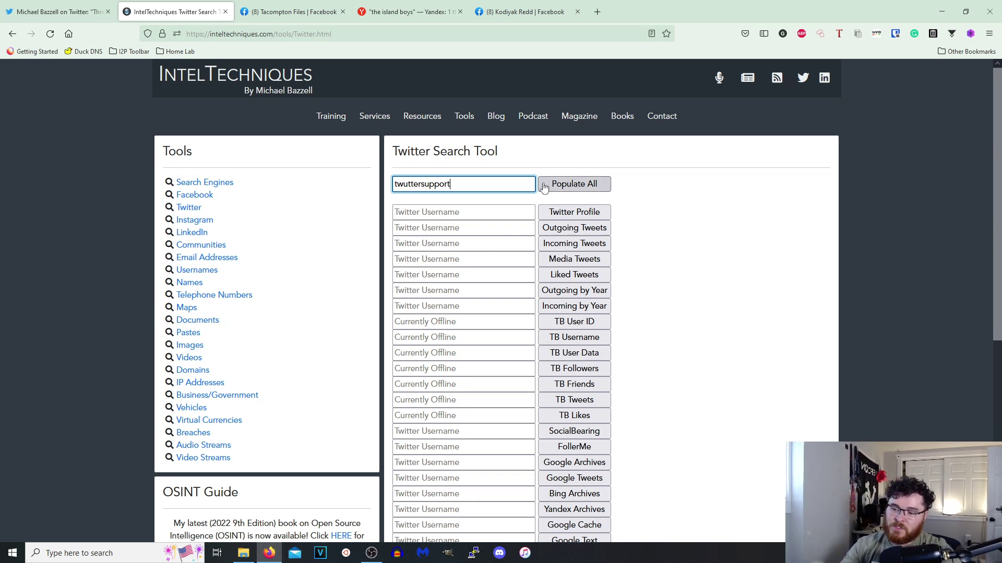
pyautogui.hotkey('alt', 'Tab')
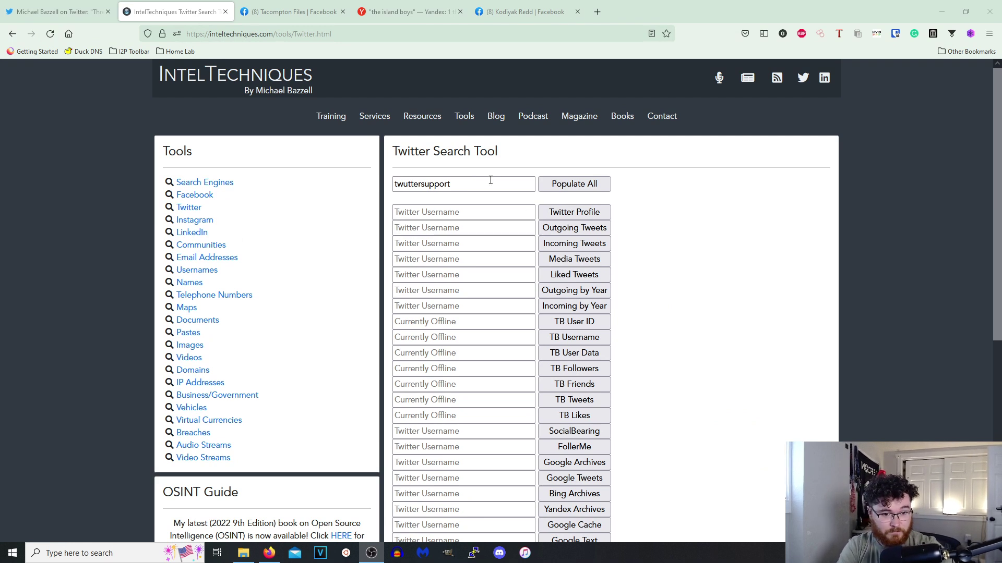
pyautogui.click(571, 186)
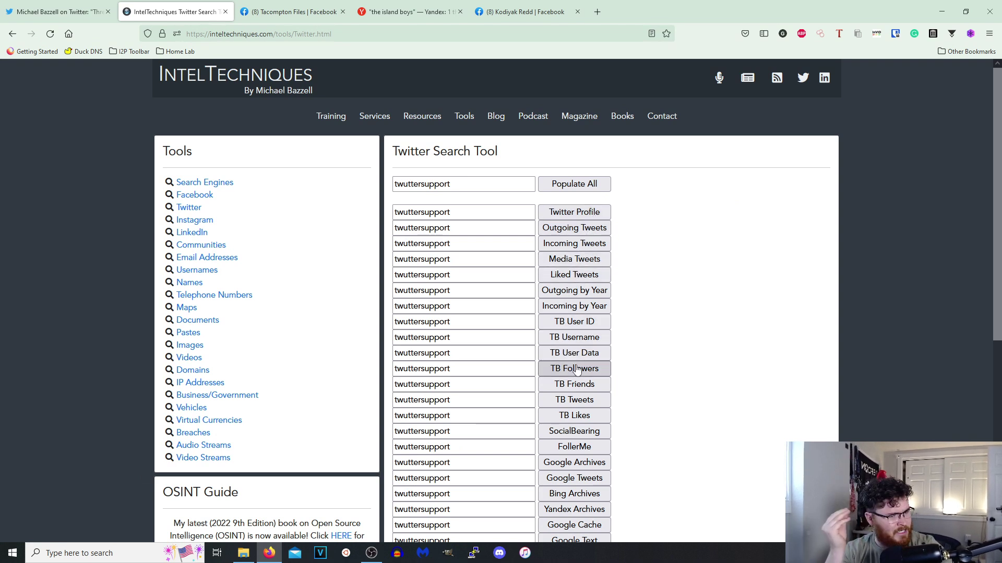
# Open the Google Cache copy of the Twitter profile.
pyautogui.scroll(-2, 582, 401)
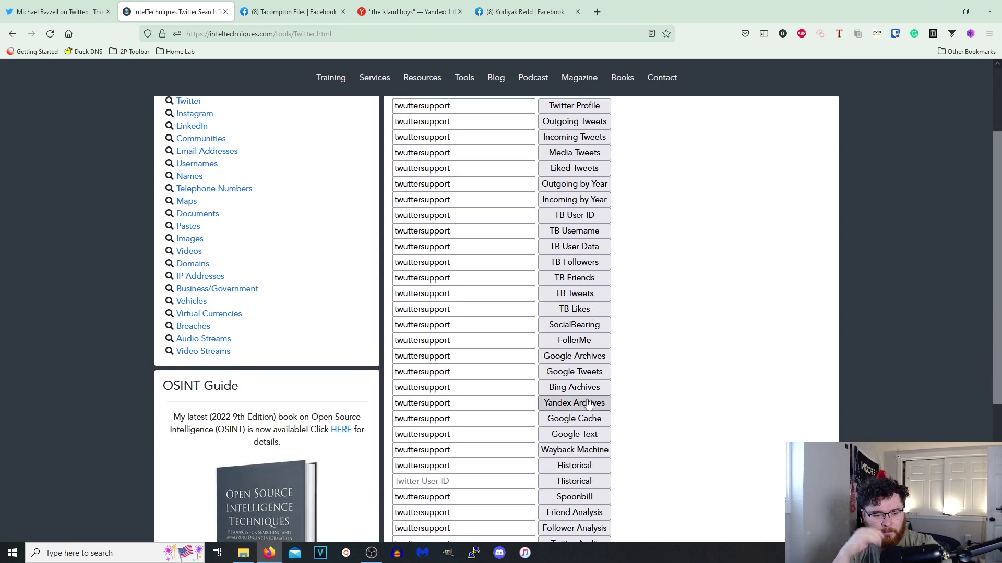
pyautogui.scroll(-2, 591, 422)
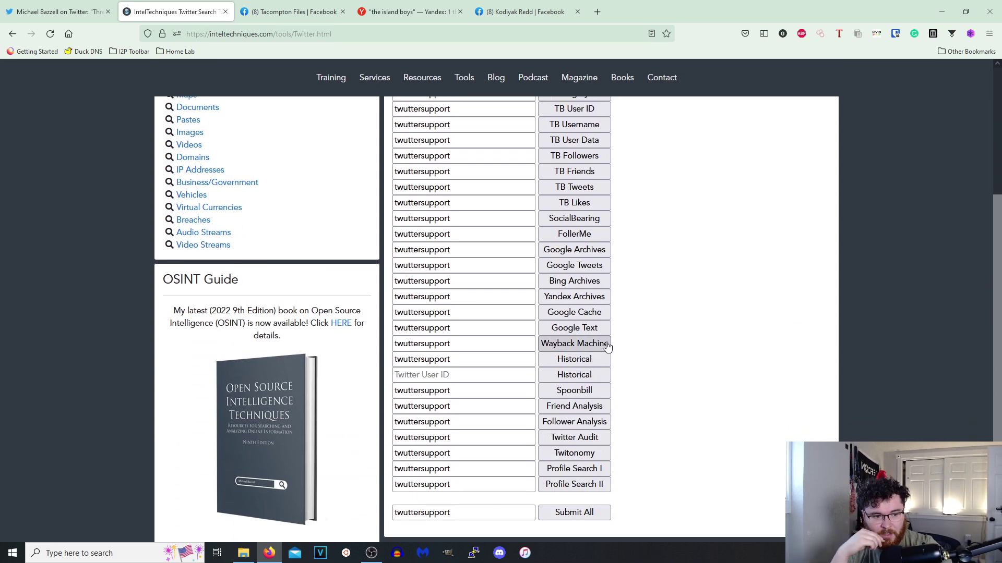
pyautogui.click(591, 314)
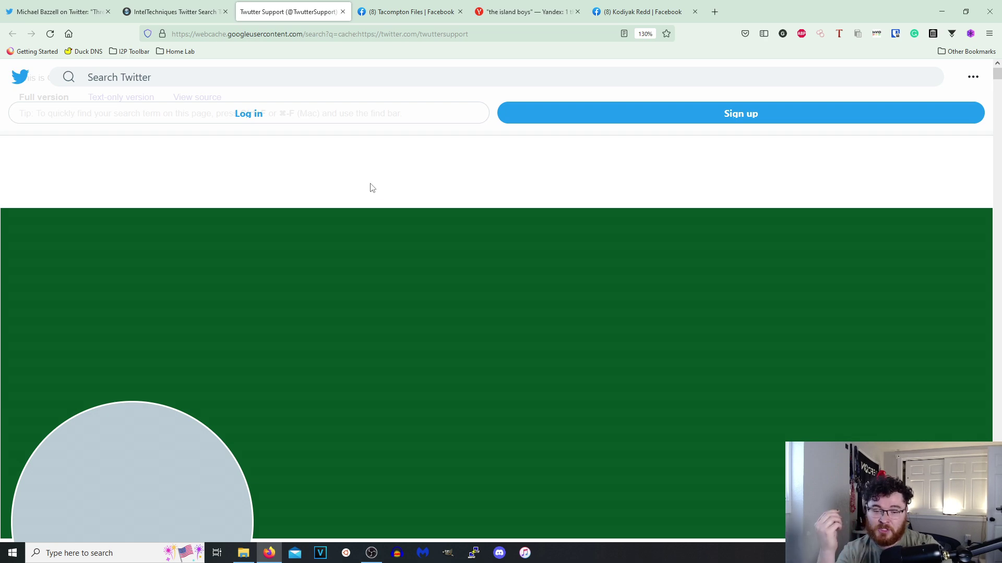
pyautogui.scroll(-5, 399, 305)
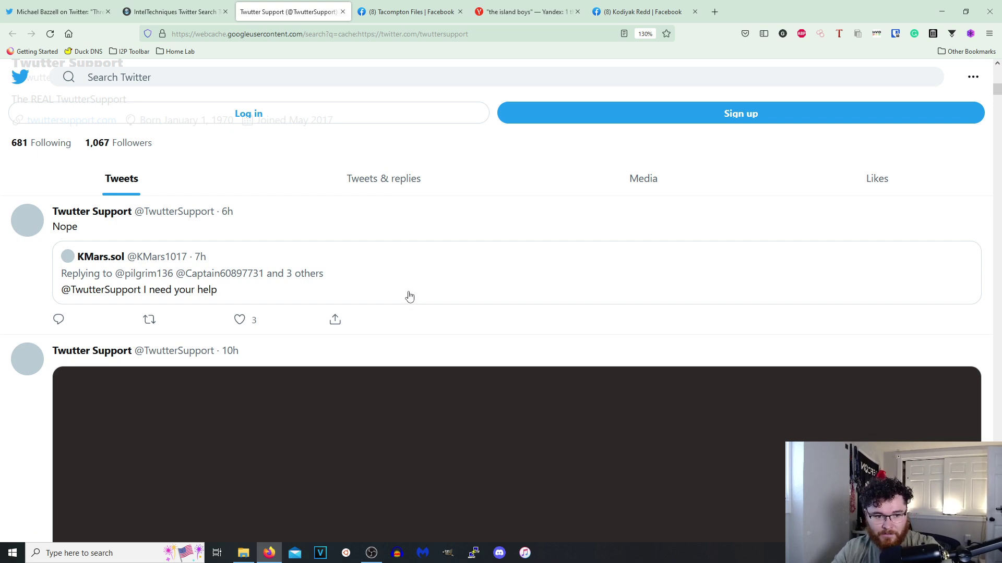
pyautogui.scroll(3, 452, 277)
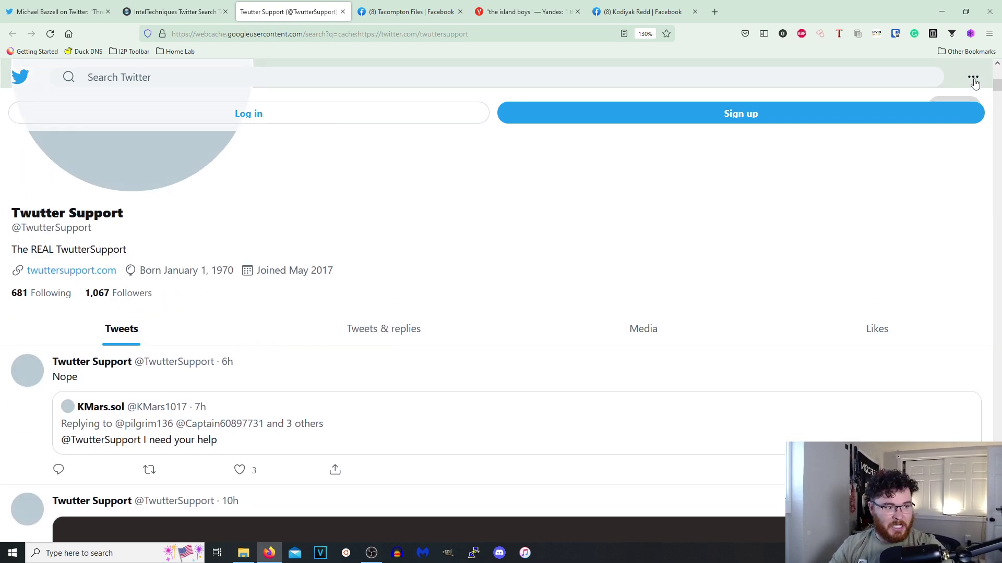
pyautogui.scroll(7, 885, 167)
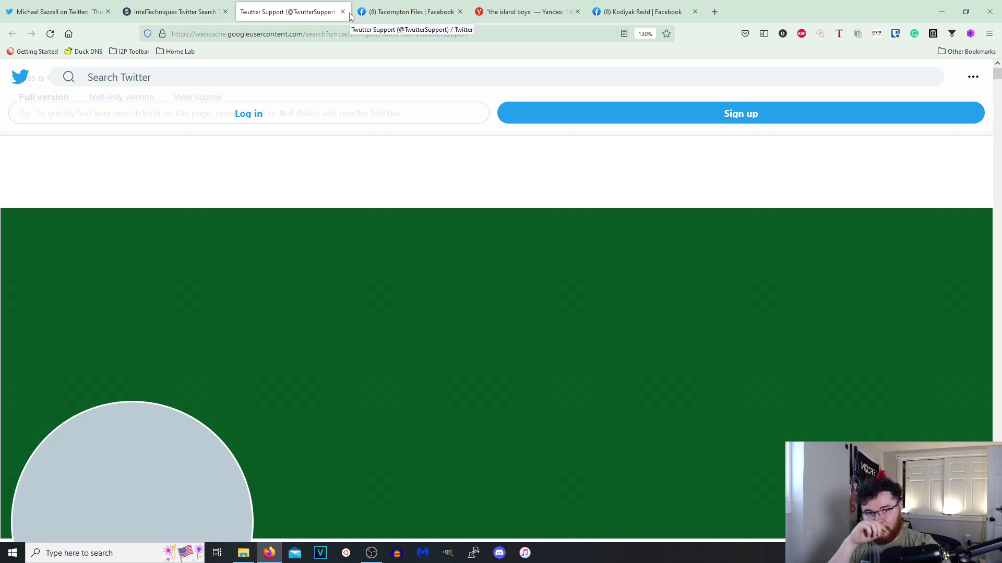
pyautogui.click(342, 11)
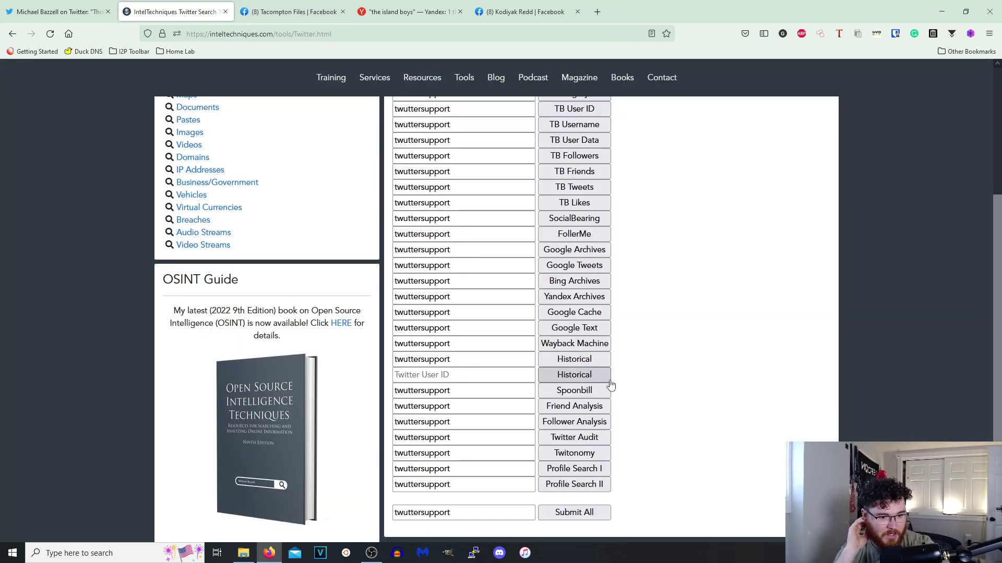
# Review twuttersupport's bio and location change timeline on Spoonbill, then close that tab.
pyautogui.click(595, 396)
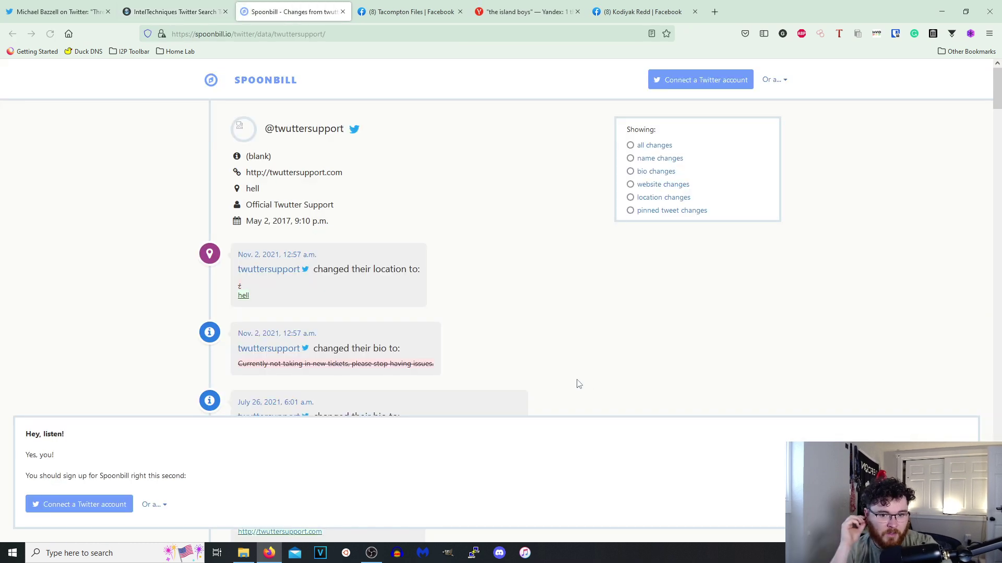
pyautogui.scroll(-20, 338, 251)
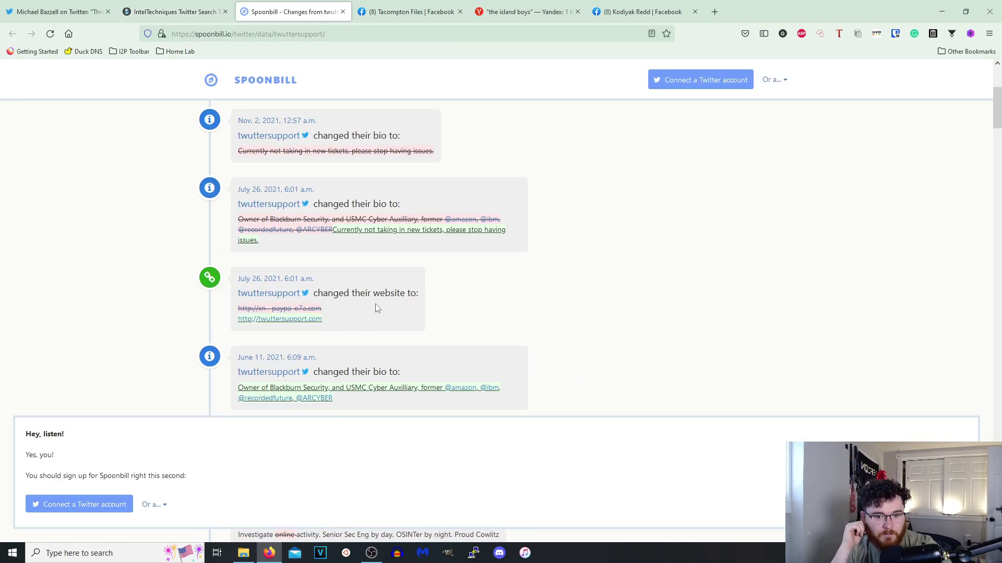
pyautogui.scroll(-10, 376, 338)
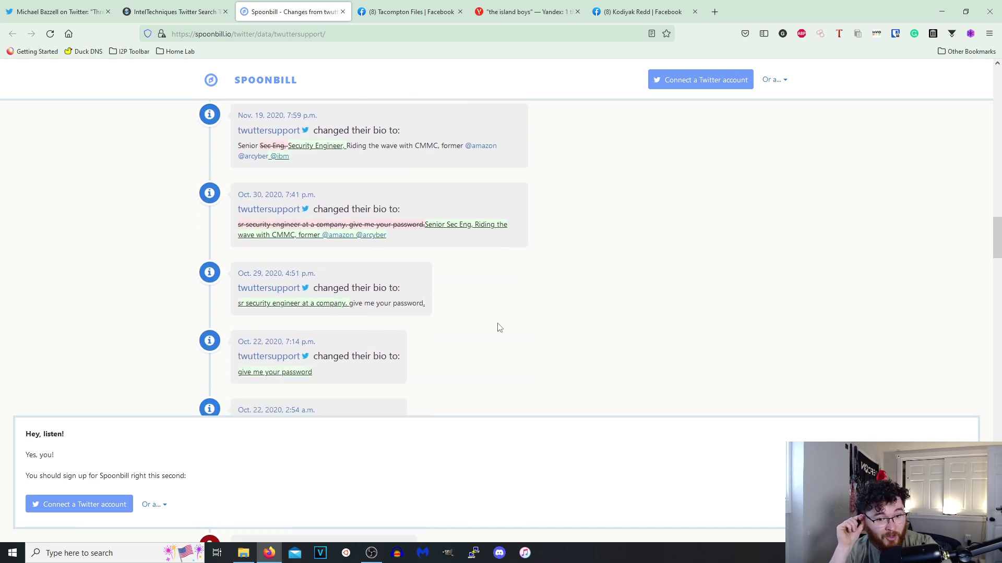
pyautogui.moveTo(998, 254); pyautogui.dragTo(998, 83)
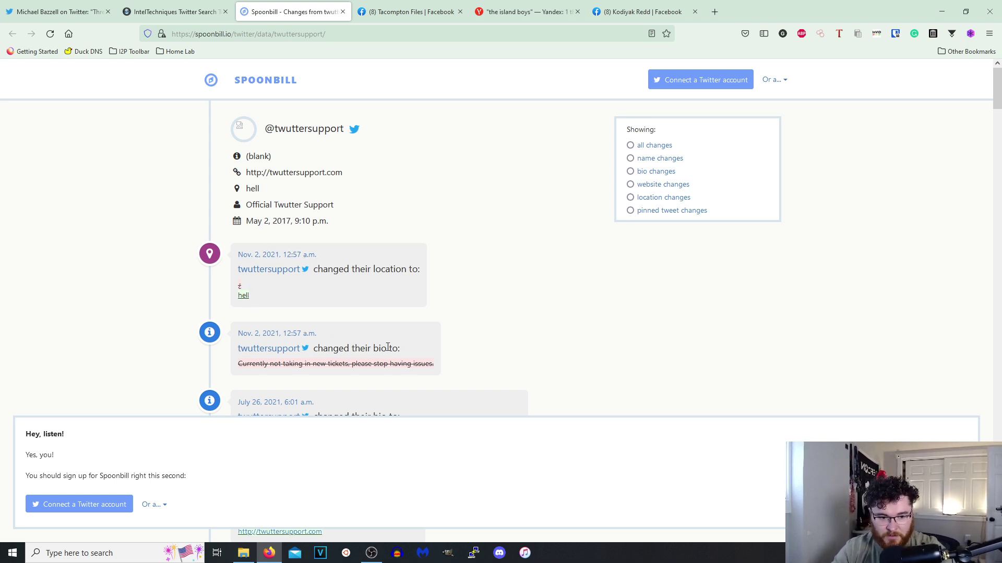
pyautogui.scroll(-2, 388, 347)
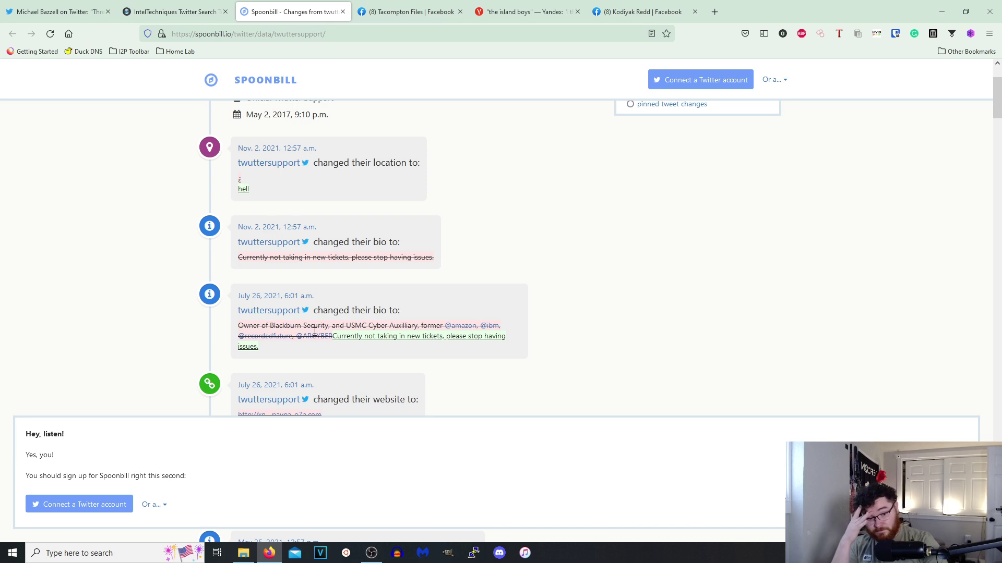
pyautogui.click(342, 11)
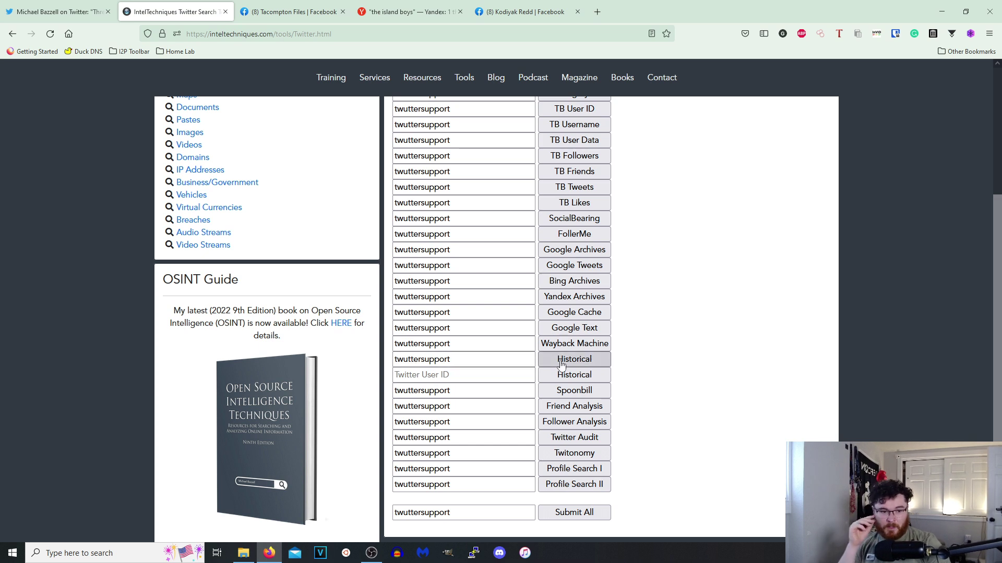
pyautogui.click(574, 347)
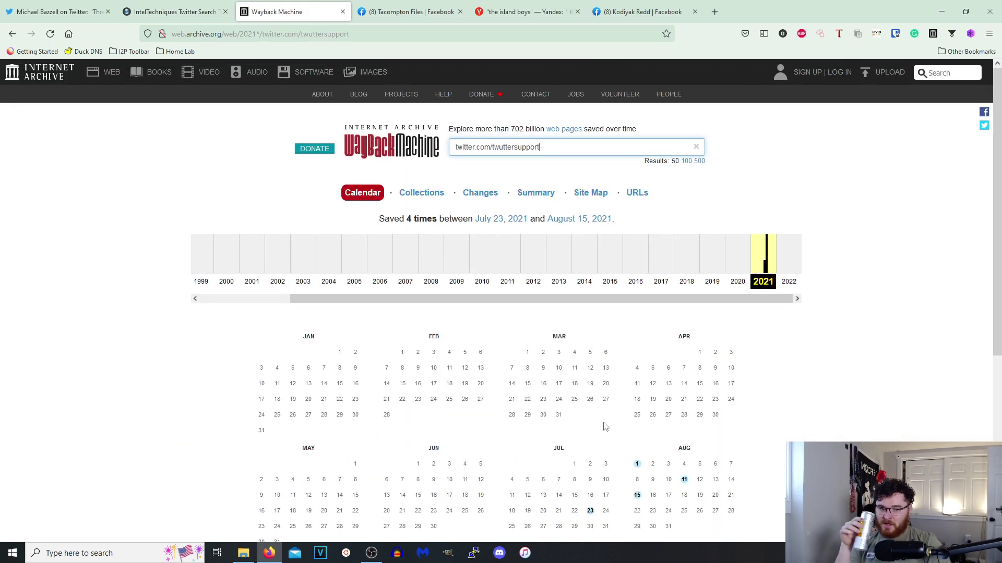
pyautogui.scroll(-3, 616, 425)
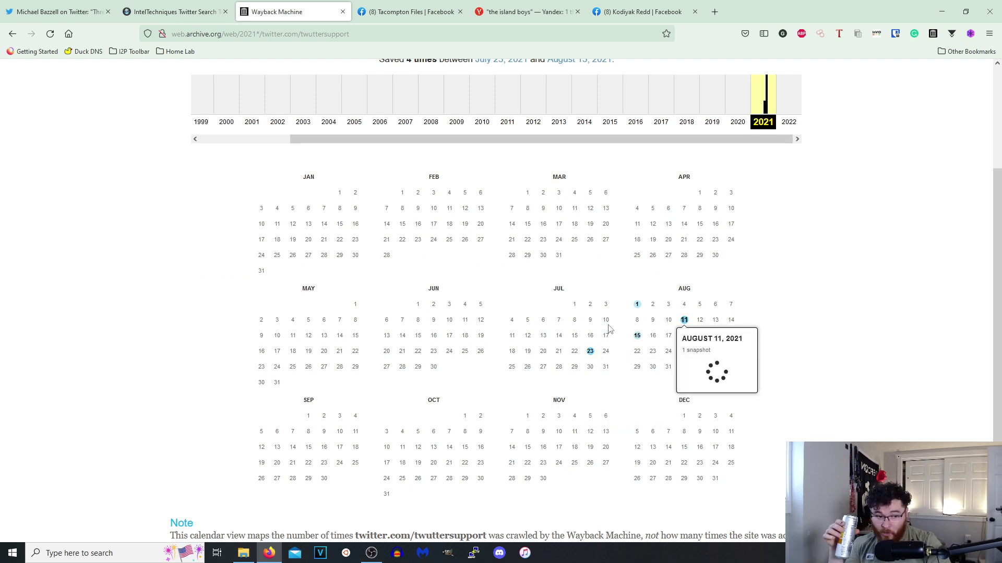
pyautogui.moveTo(651, 337)
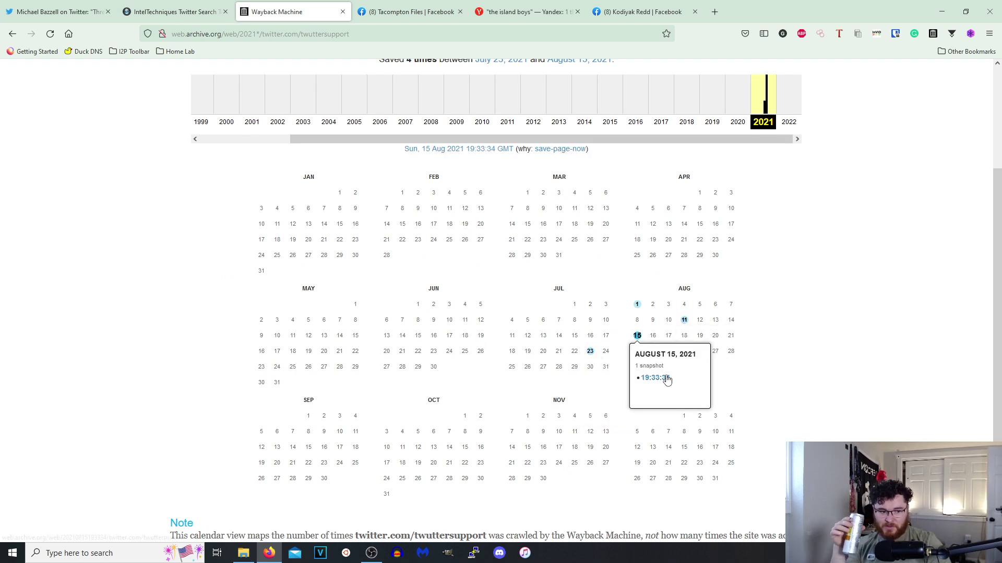
pyautogui.click(667, 381)
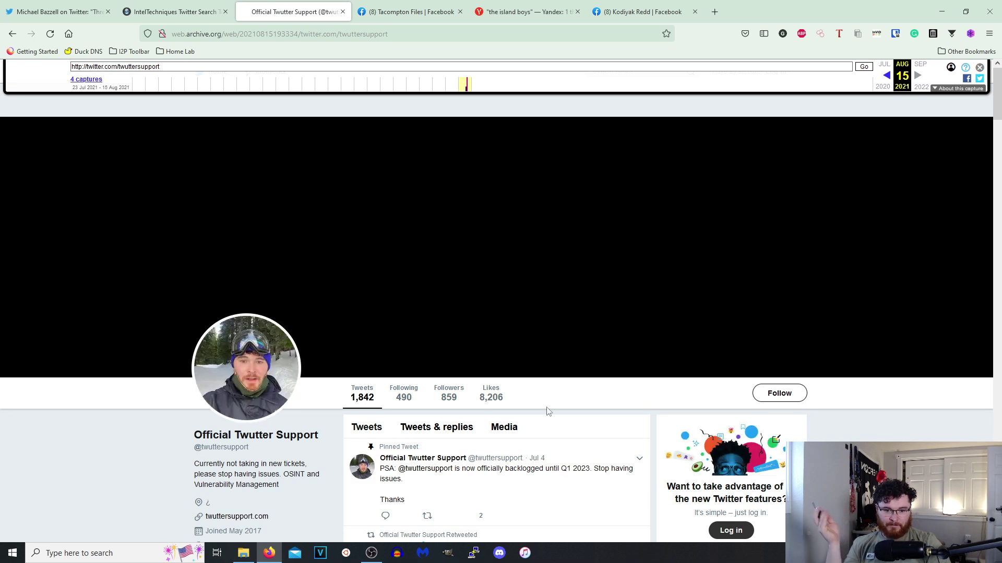
pyautogui.scroll(-2, 544, 409)
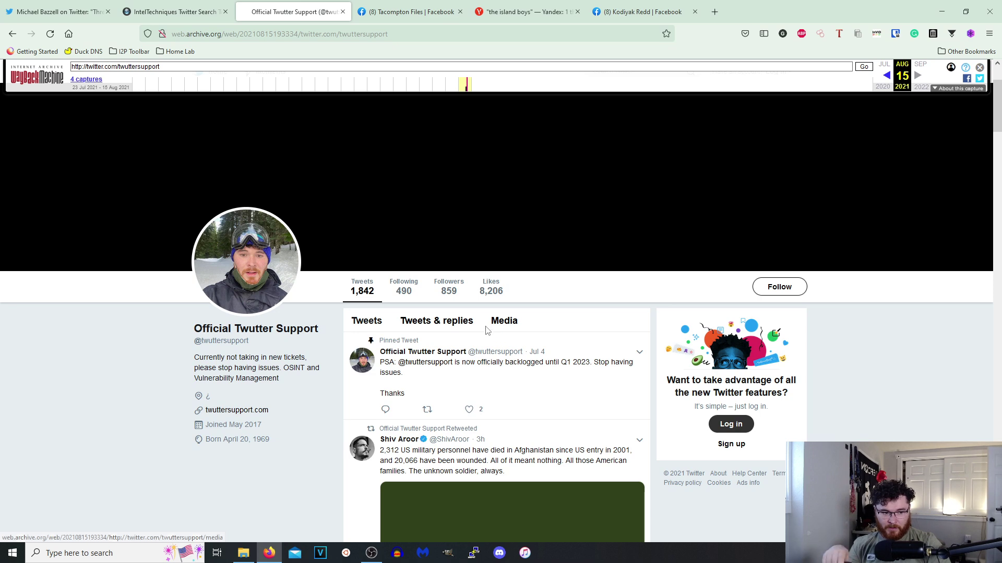
pyautogui.click(342, 12)
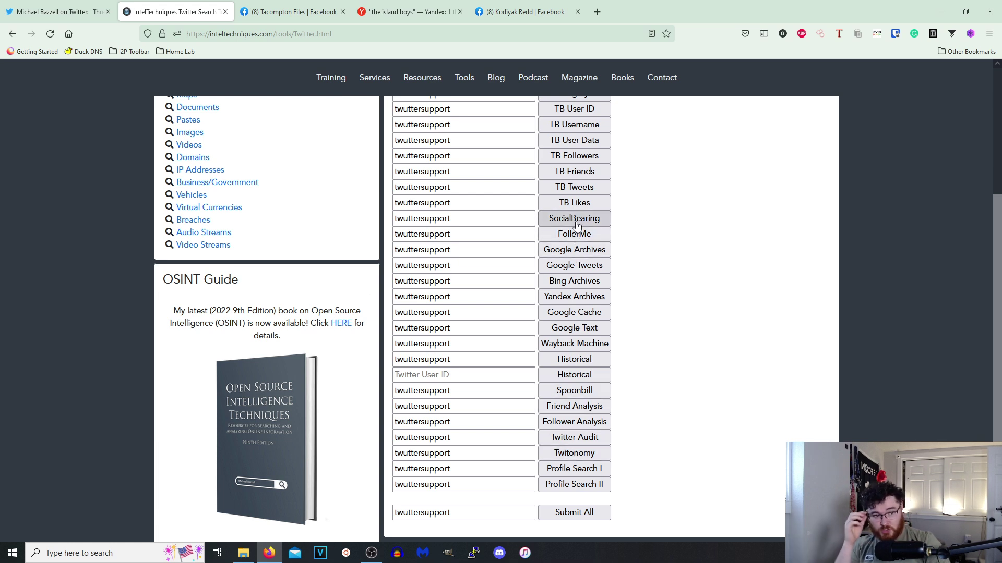
pyautogui.scroll(3, 618, 308)
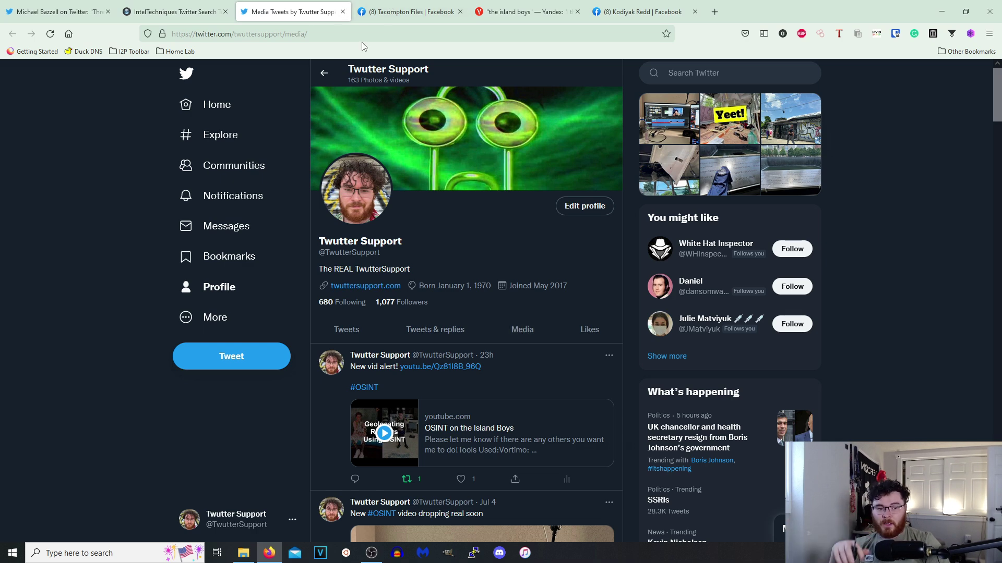
pyautogui.click(342, 12)
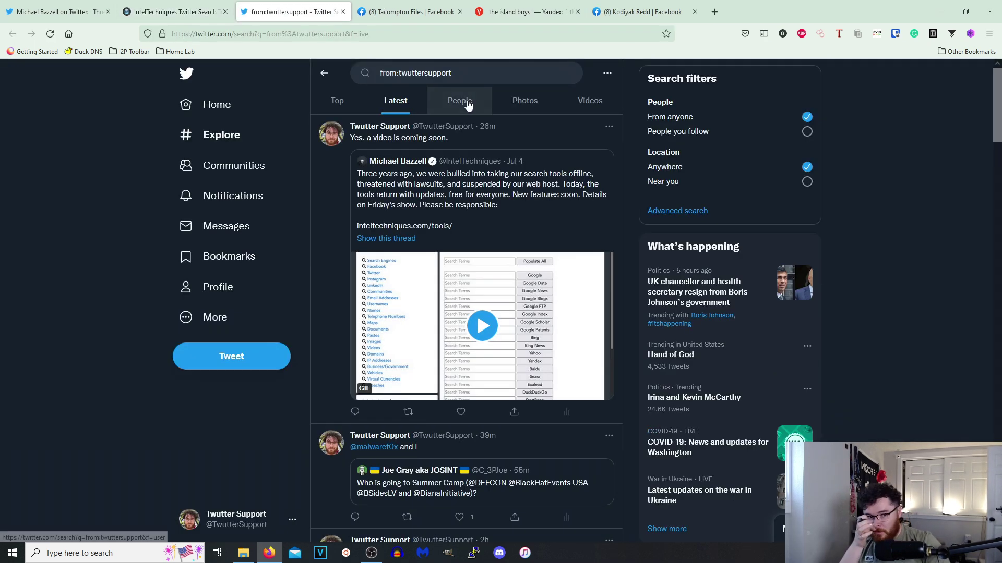
pyautogui.hotkey('ctrl', 'w')
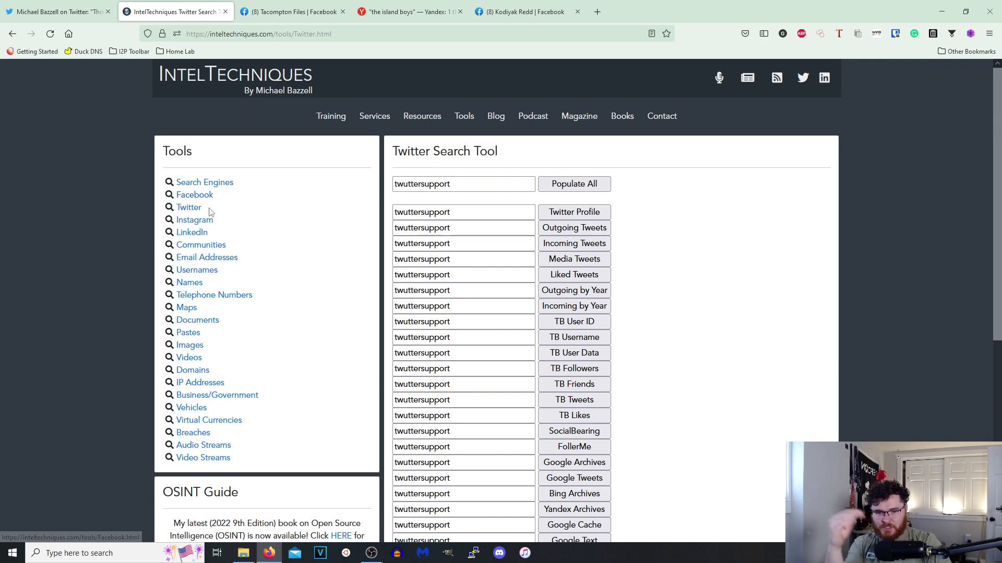
pyautogui.click(195, 220)
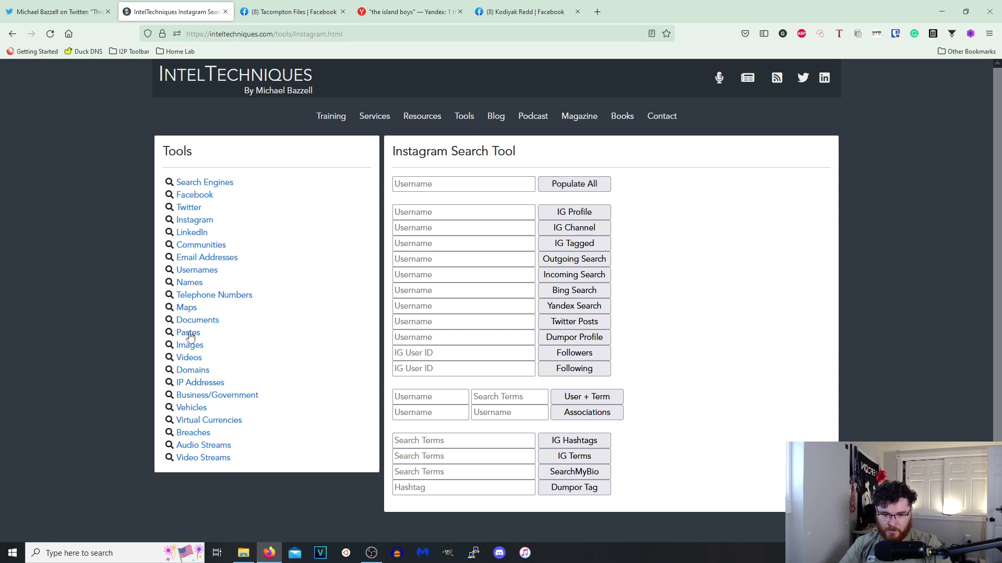
# Fill every Documents search field with "confidential" and run the Google ext:pdf search.
pyautogui.click(200, 320)
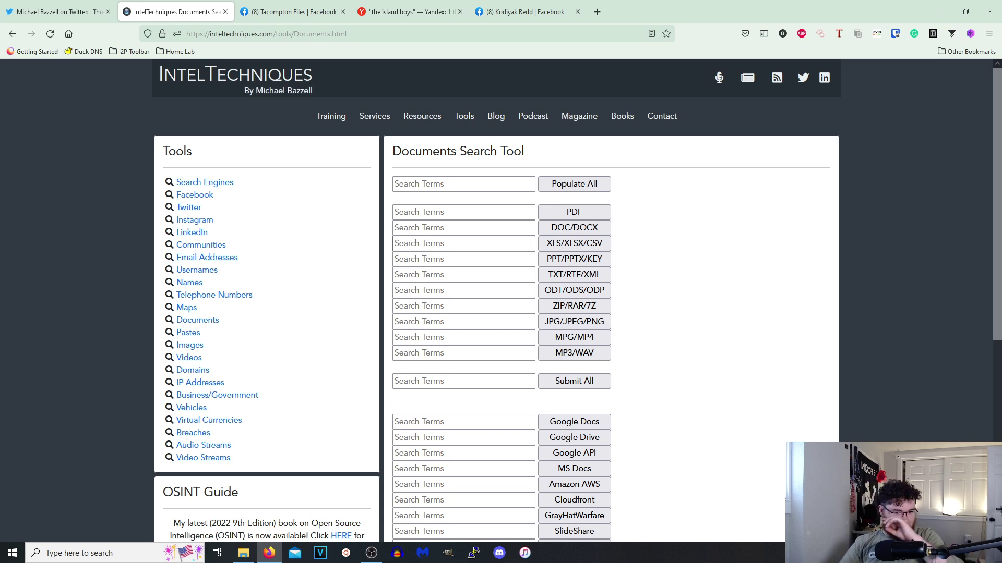
pyautogui.click(465, 185)
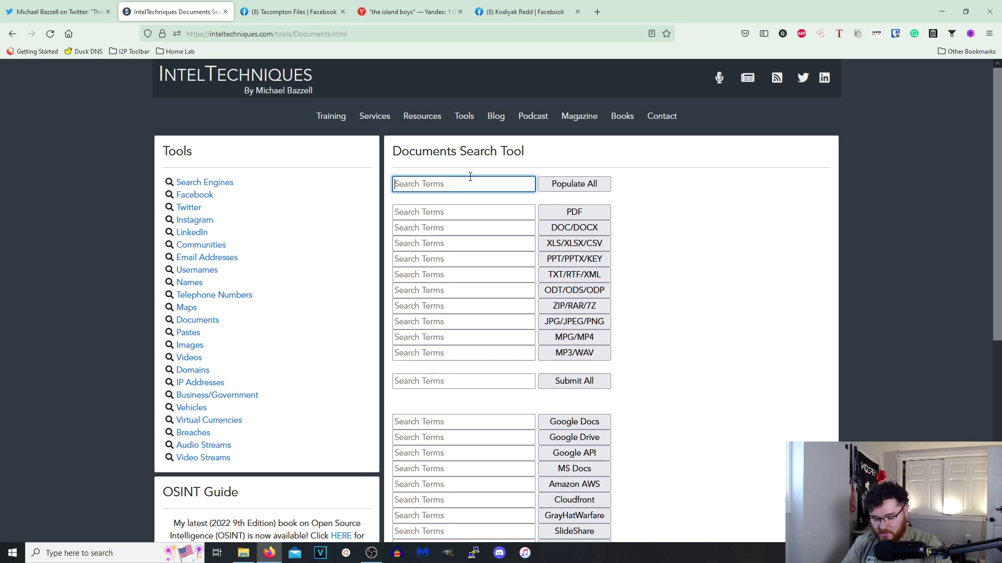
pyautogui.write('"')
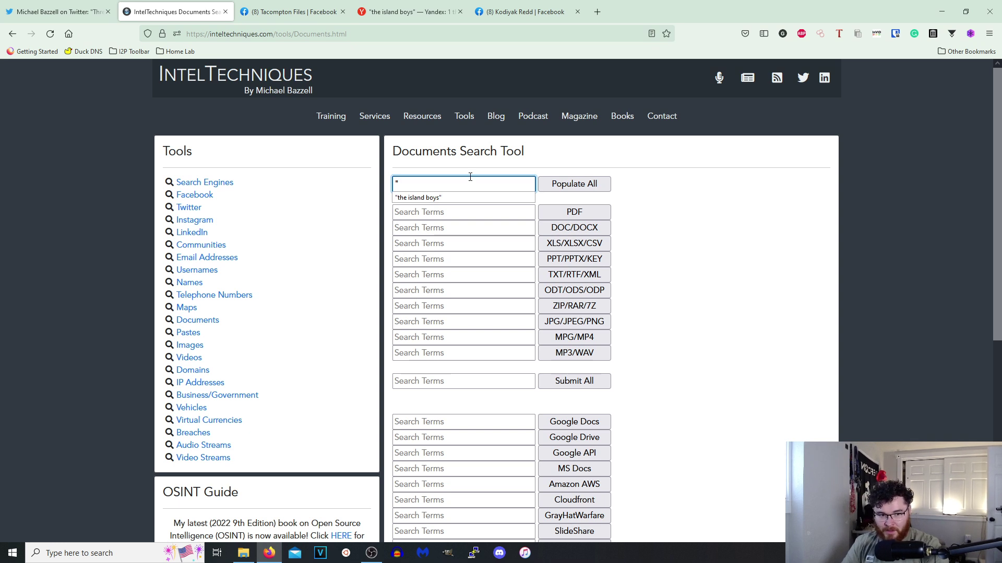
pyautogui.write('confi')
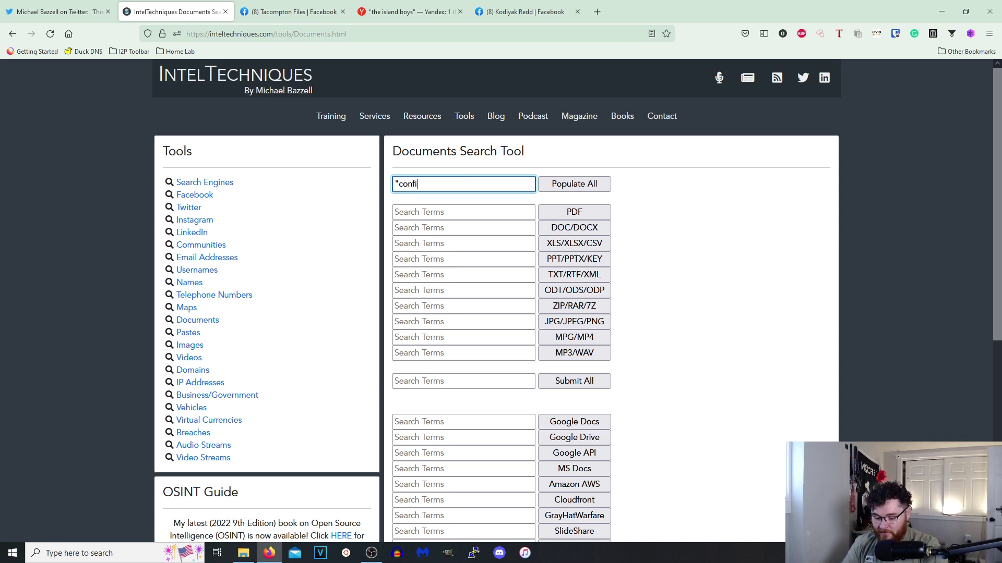
pyautogui.write('dential"')
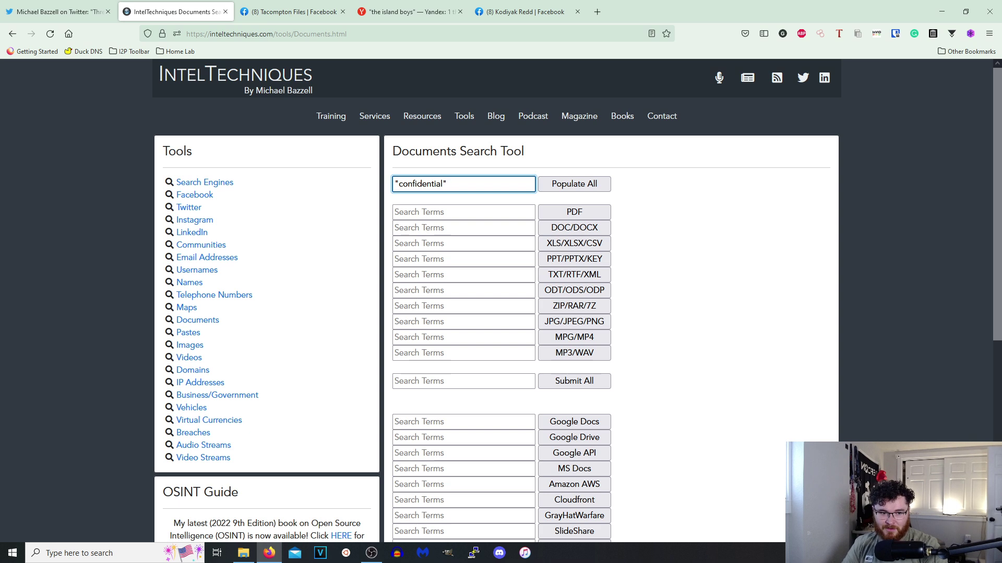
pyautogui.click(594, 187)
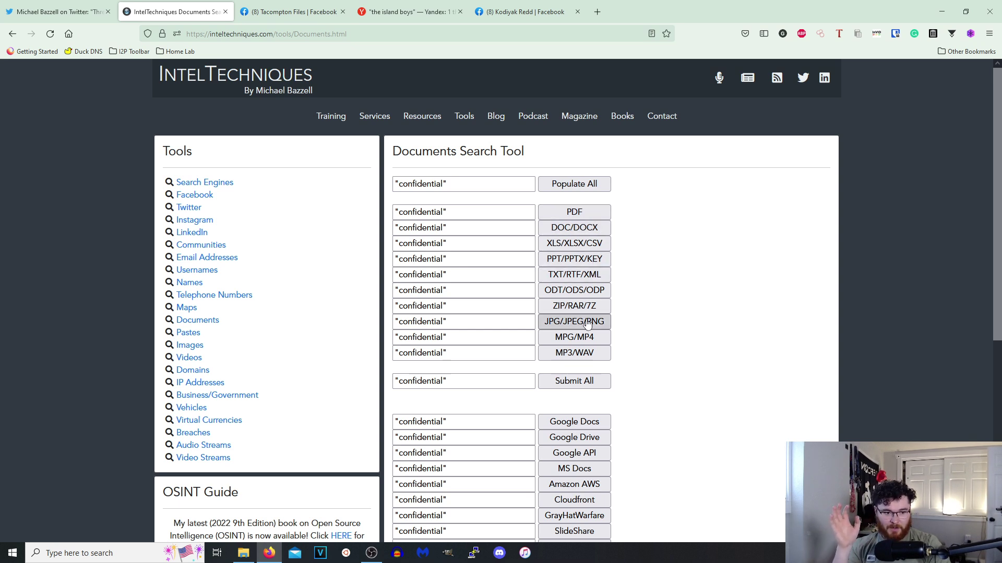
pyautogui.click(585, 217)
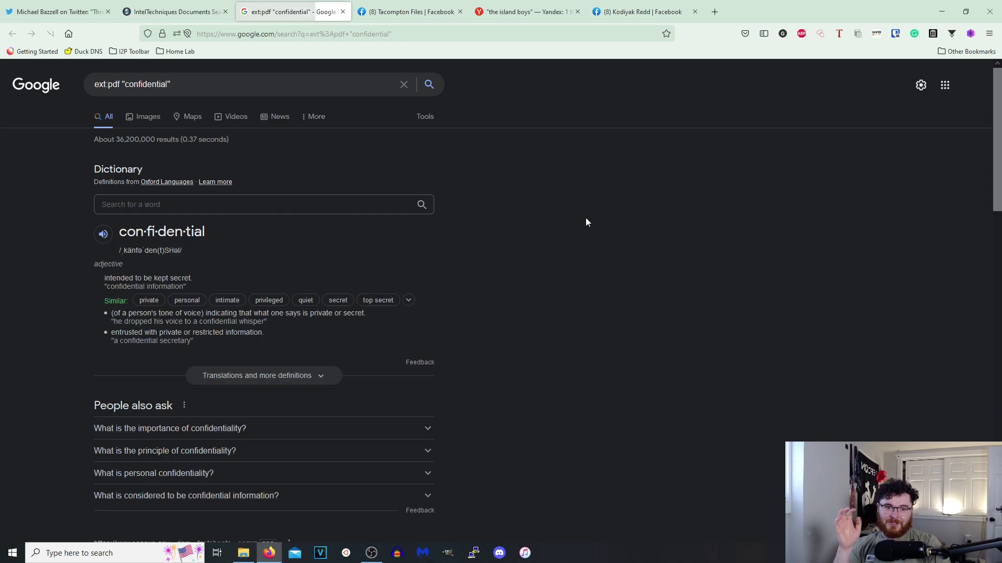
# Review the PDF and amazonaws.com results for "confidential", closing each tab.
pyautogui.scroll(-3, 356, 230)
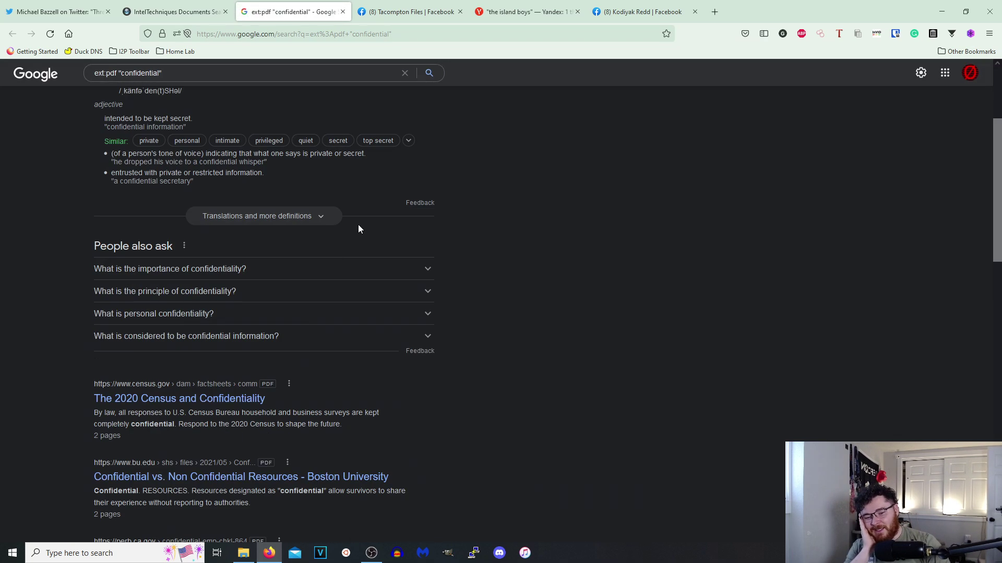
pyautogui.click(343, 11)
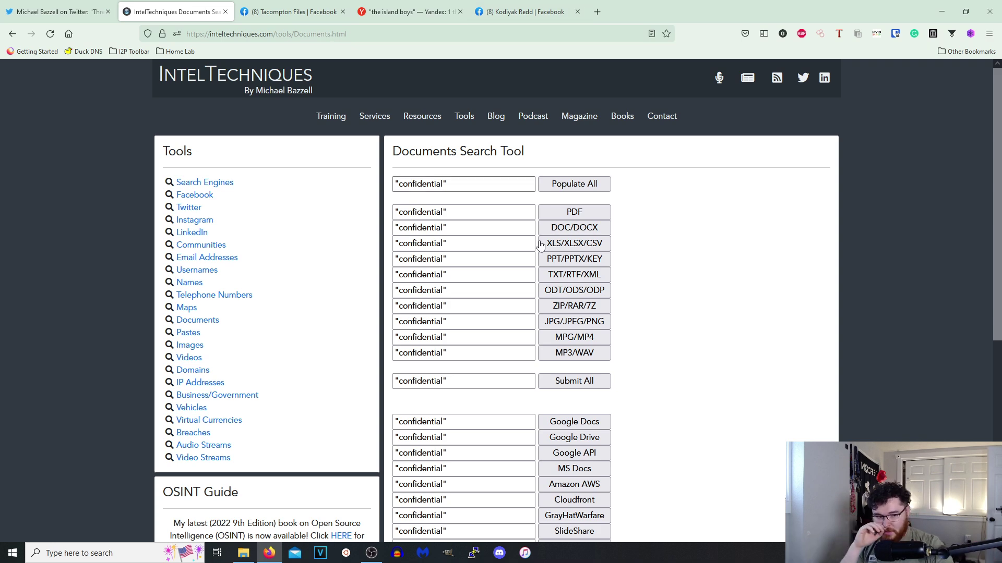
pyautogui.click(574, 484)
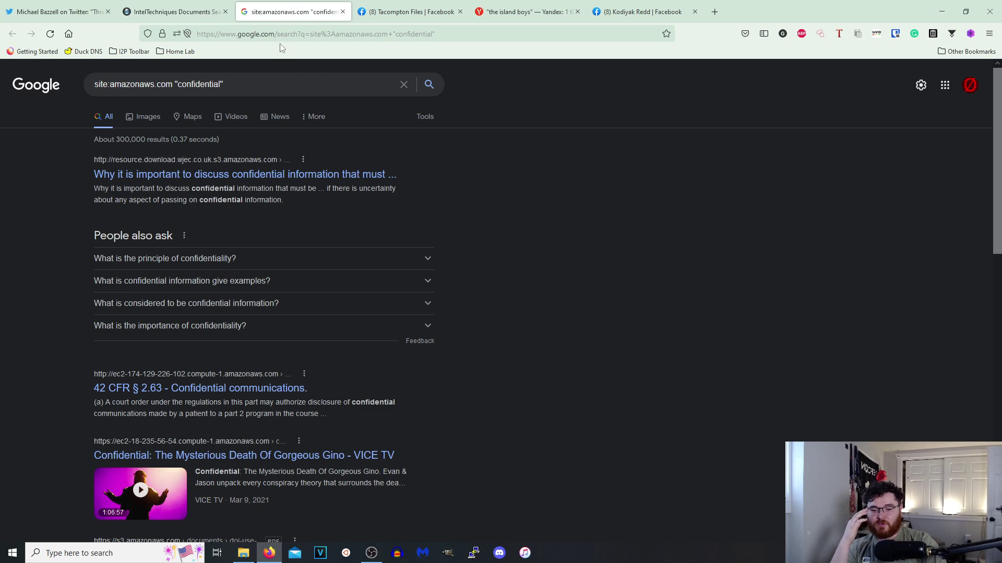
pyautogui.click(342, 11)
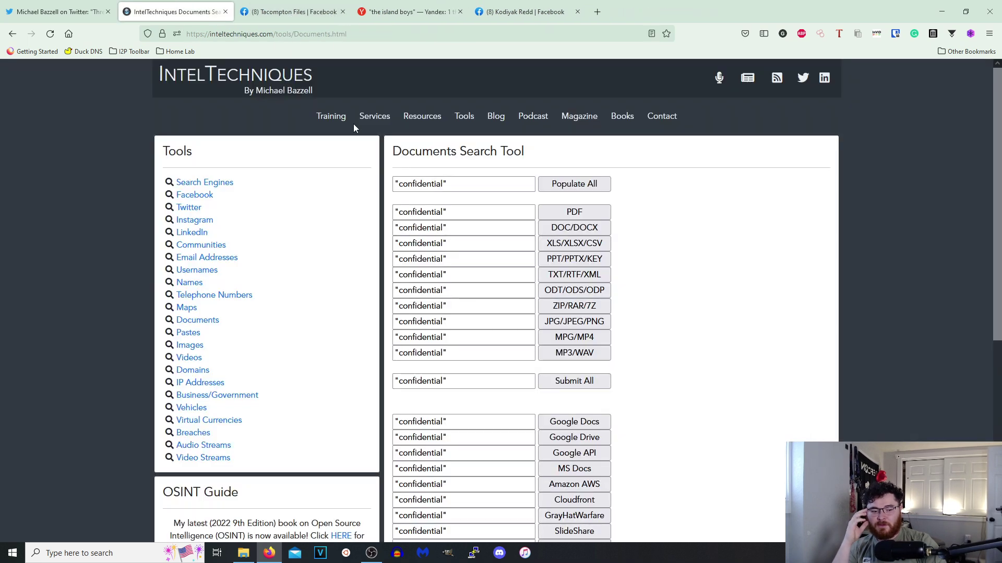
# Check the storage.googleapis.com search for "confidential" (about 18,700 results), then return to the Documents tool.
pyautogui.scroll(-2, 532, 478)
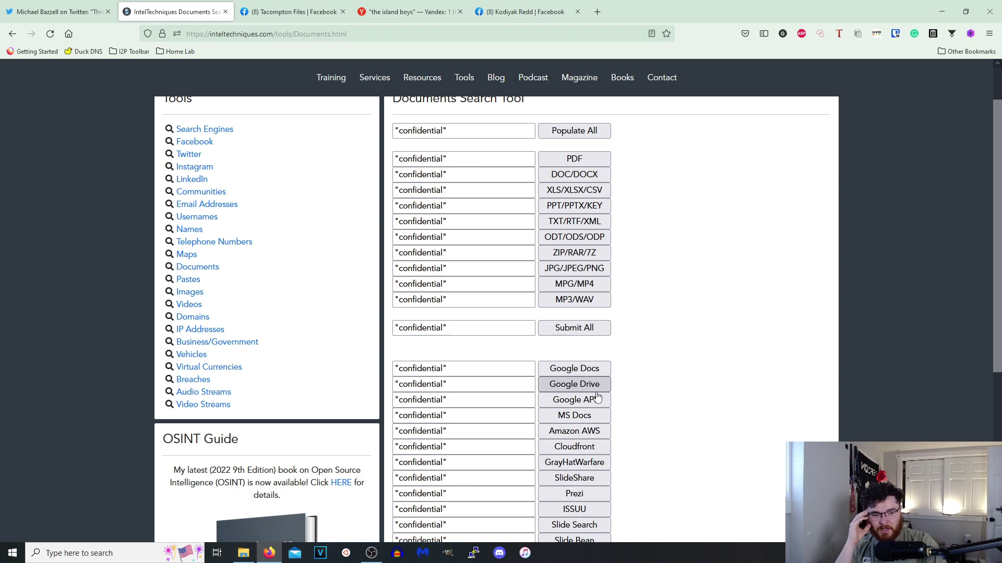
pyautogui.click(597, 398)
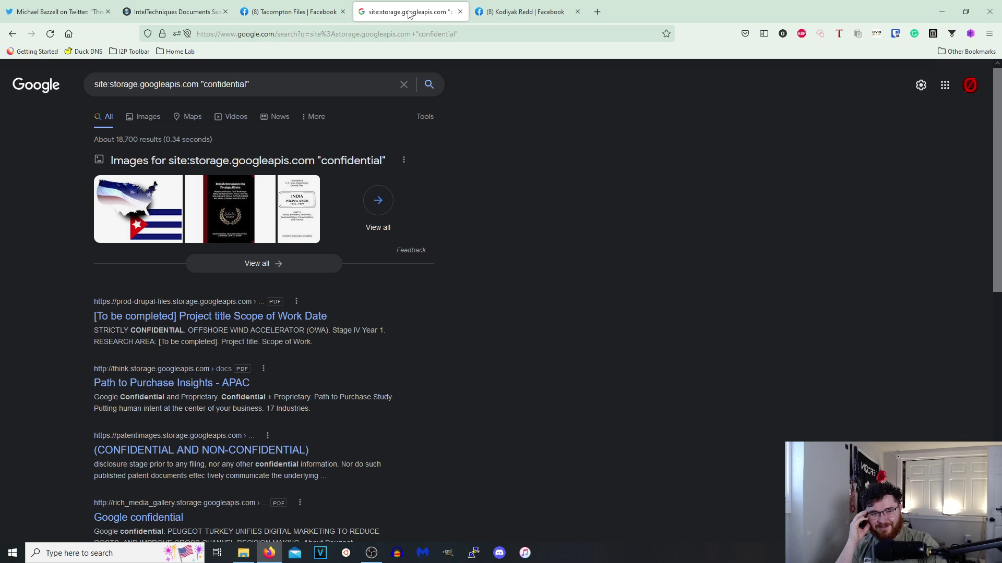
pyautogui.click(459, 11)
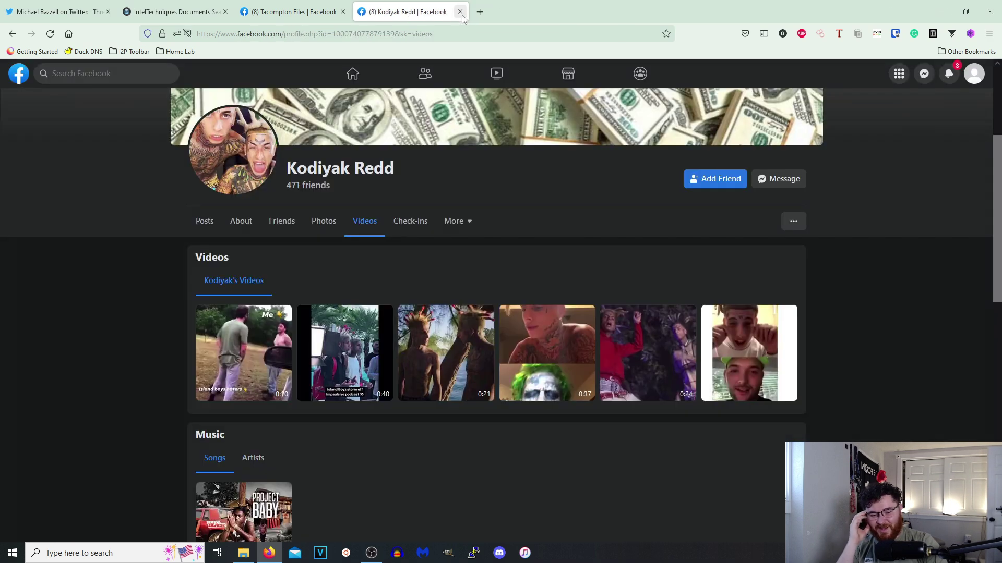
pyautogui.click(202, 11)
pyautogui.scroll(-4, 489, 495)
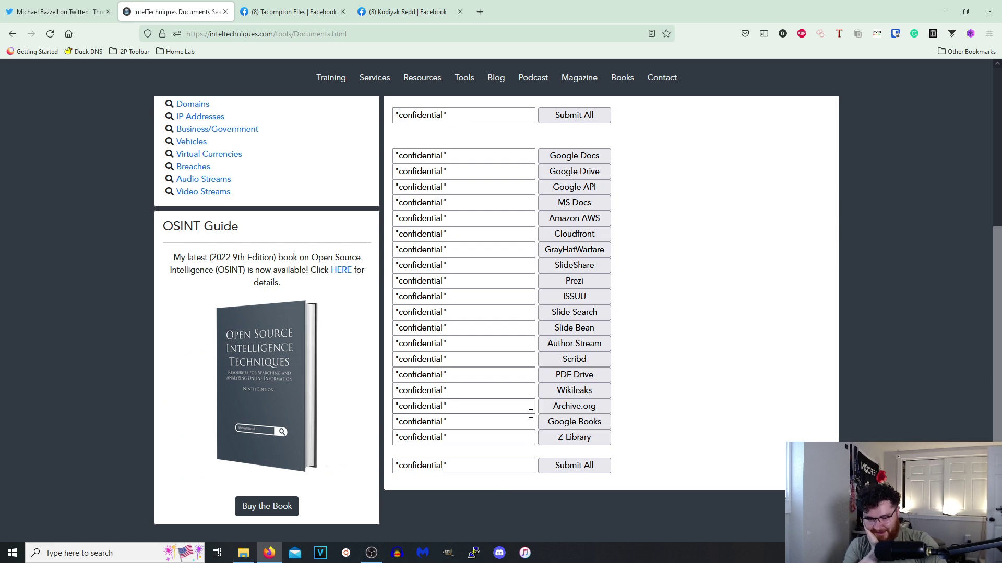
pyautogui.scroll(4, 365, 407)
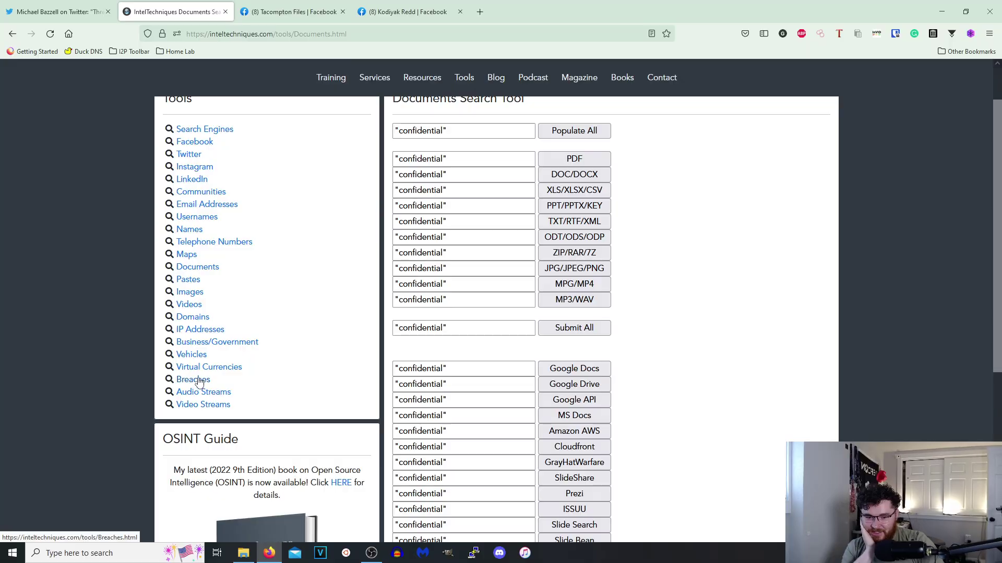
# Launch the Baltimore and Dallas live news streams from the Video Streams tool.
pyautogui.click(203, 404)
pyautogui.click(451, 180)
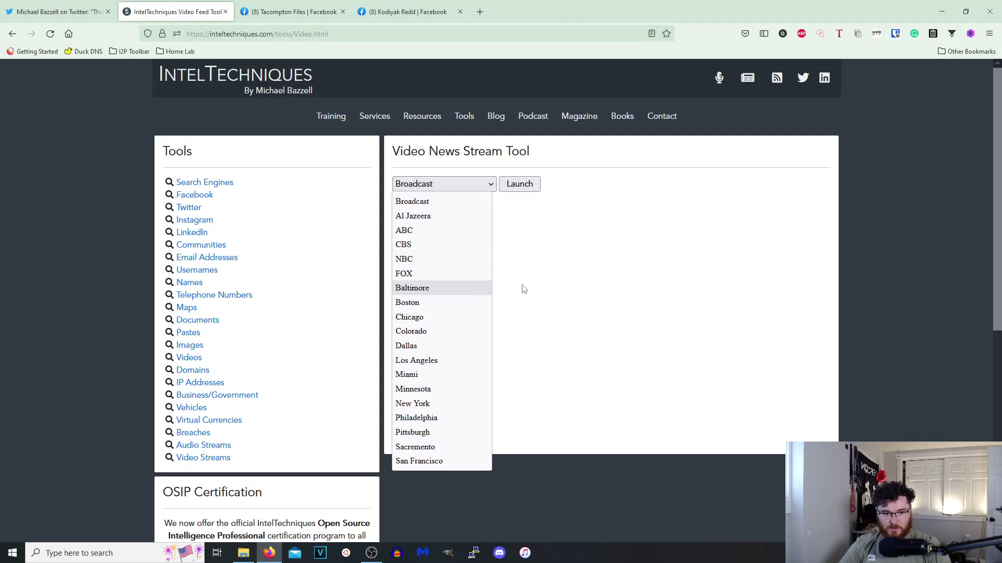
pyautogui.click(418, 288)
pyautogui.click(519, 191)
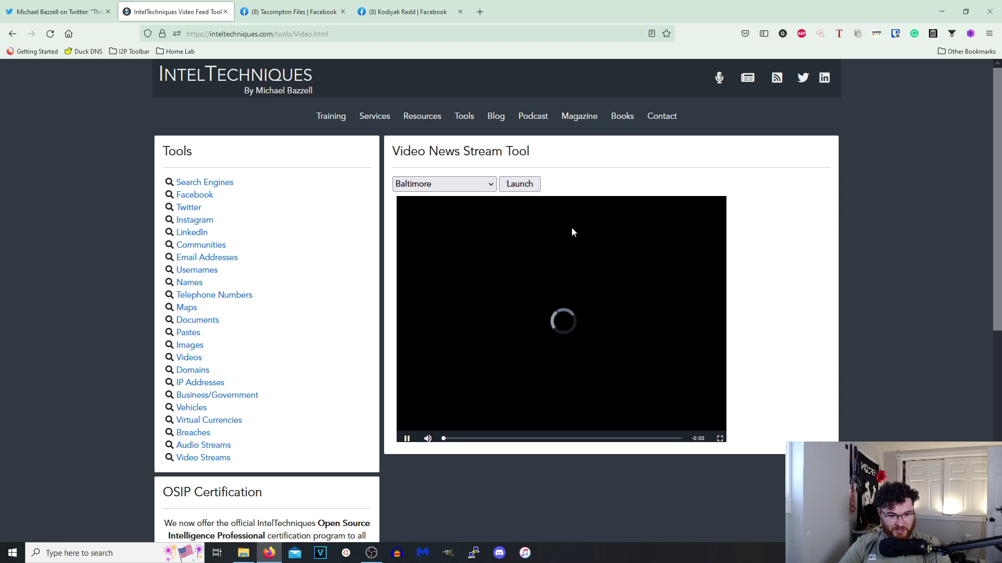
pyautogui.click(447, 181)
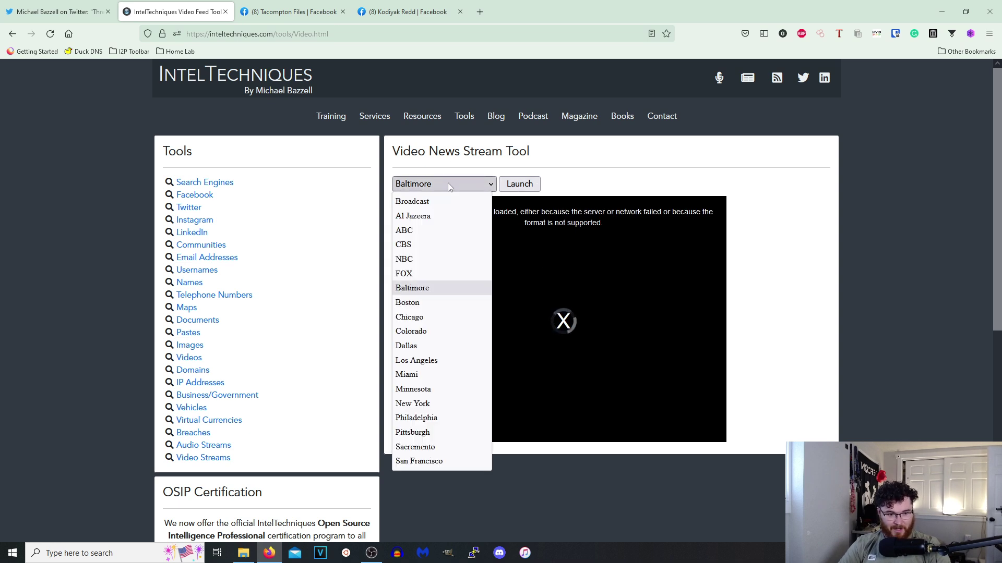
pyautogui.click(415, 344)
pyautogui.click(517, 186)
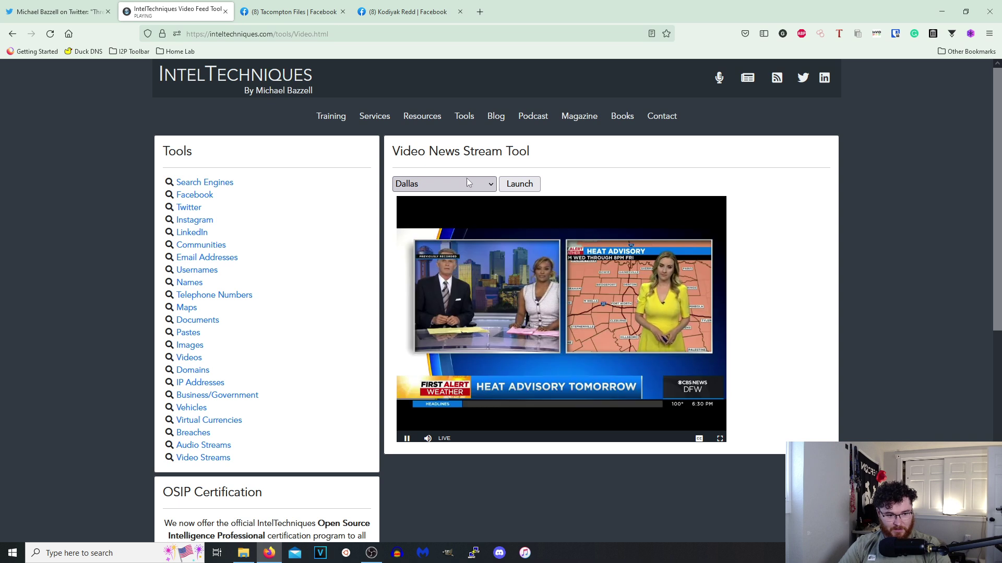
# Play the San Francisco news stream, then go to the Audio Streams radio tool.
pyautogui.click(467, 177)
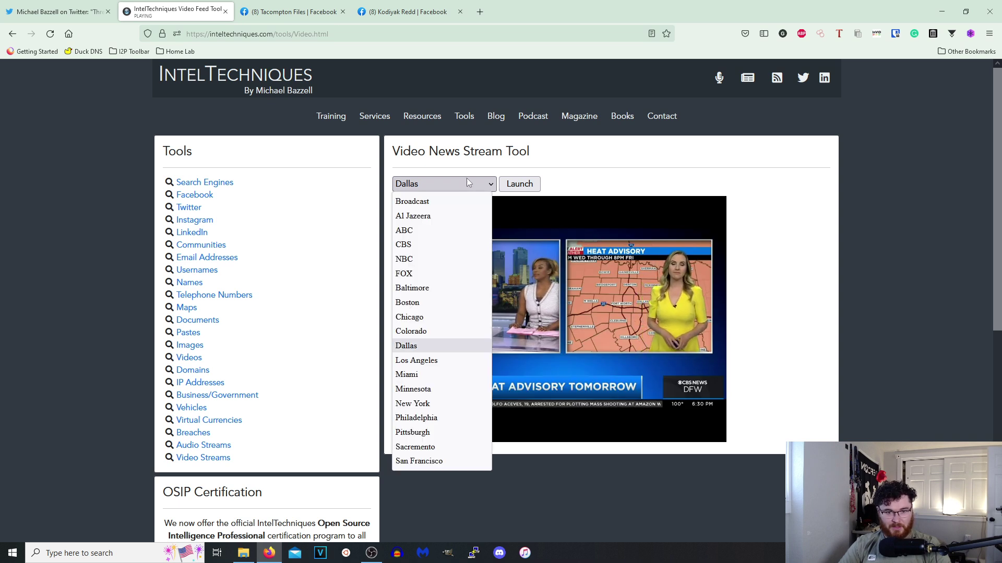
pyautogui.press('Down')
pyautogui.press('Down')
pyautogui.press('Down')
pyautogui.press('Down')
pyautogui.press('Down')
pyautogui.press('Down')
pyautogui.press('Down')
pyautogui.press('Down')
pyautogui.press('Return')
pyautogui.click(504, 186)
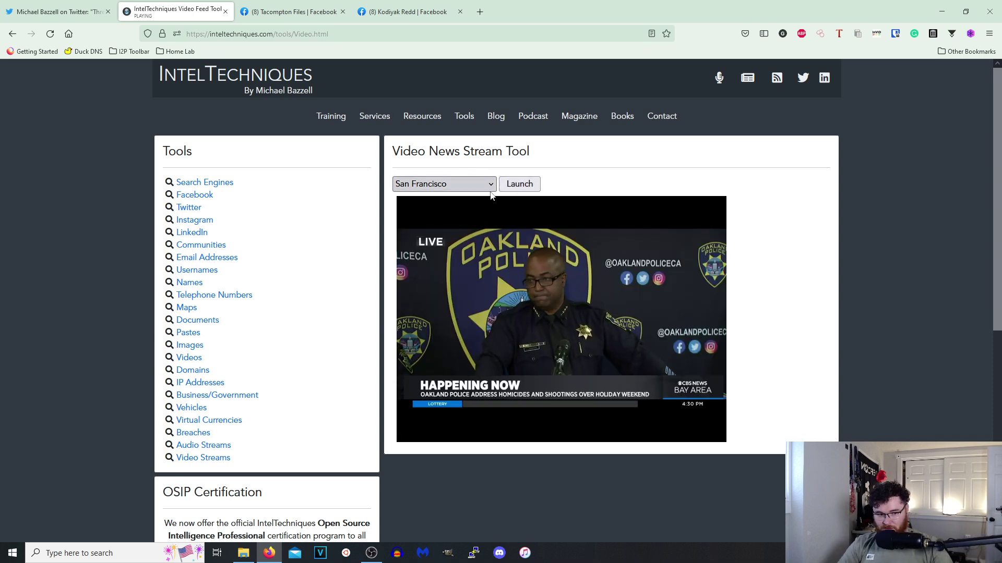
pyautogui.click(228, 448)
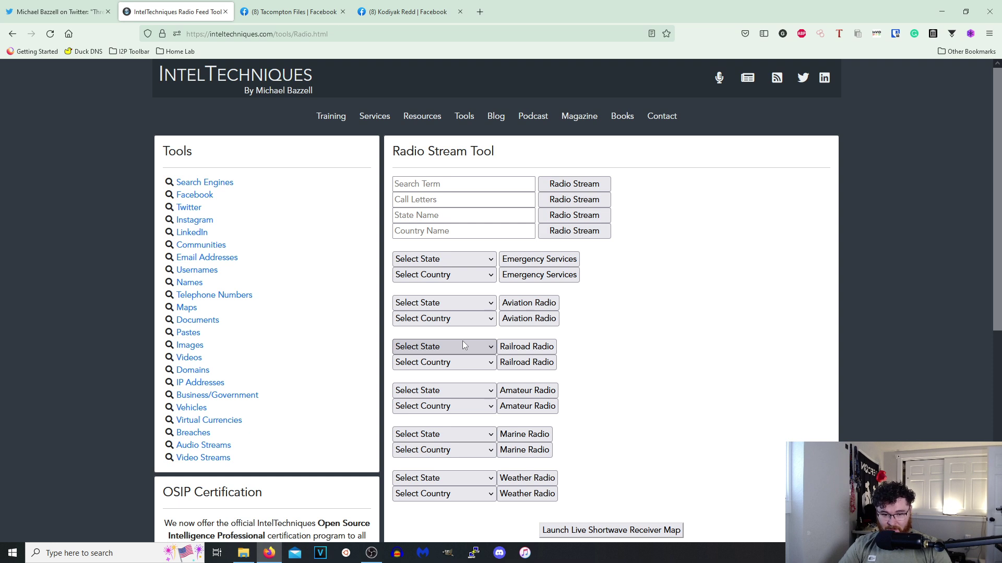
# Browse the Virtual Currencies and Images tools, ending on the Pastes tool showing "test123".
pyautogui.click(211, 423)
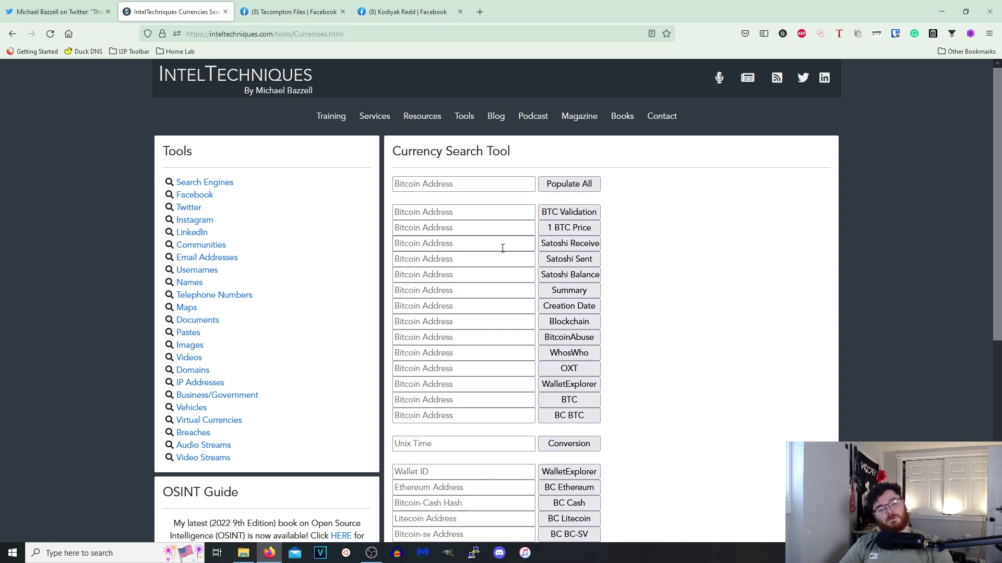
pyautogui.click(188, 346)
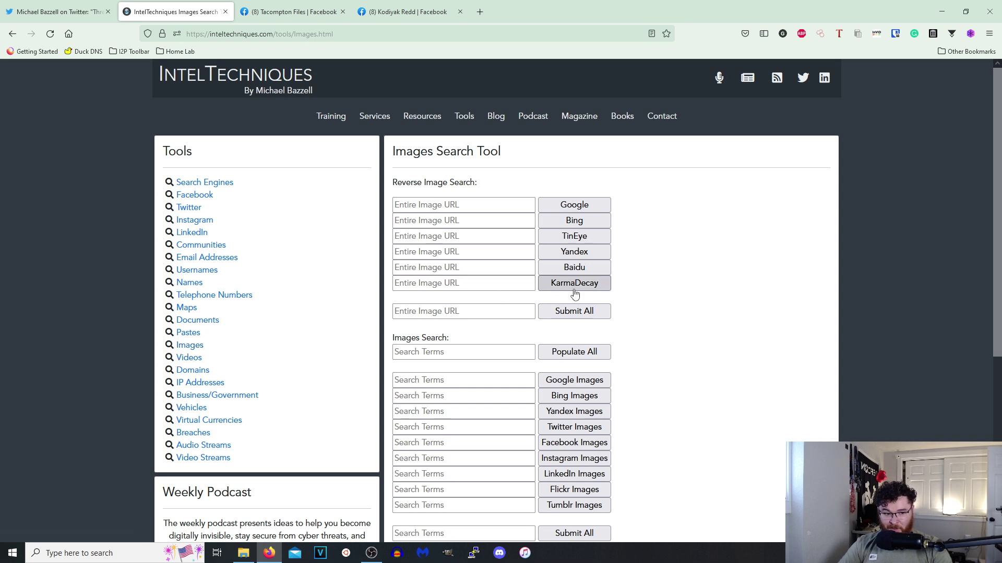
pyautogui.scroll(-4, 621, 329)
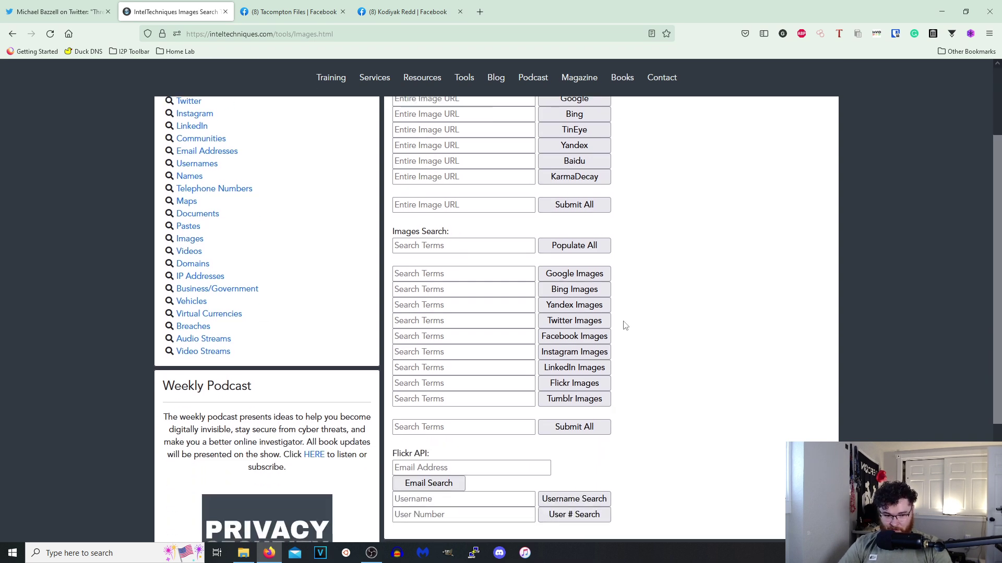
pyautogui.scroll(4, 280, 254)
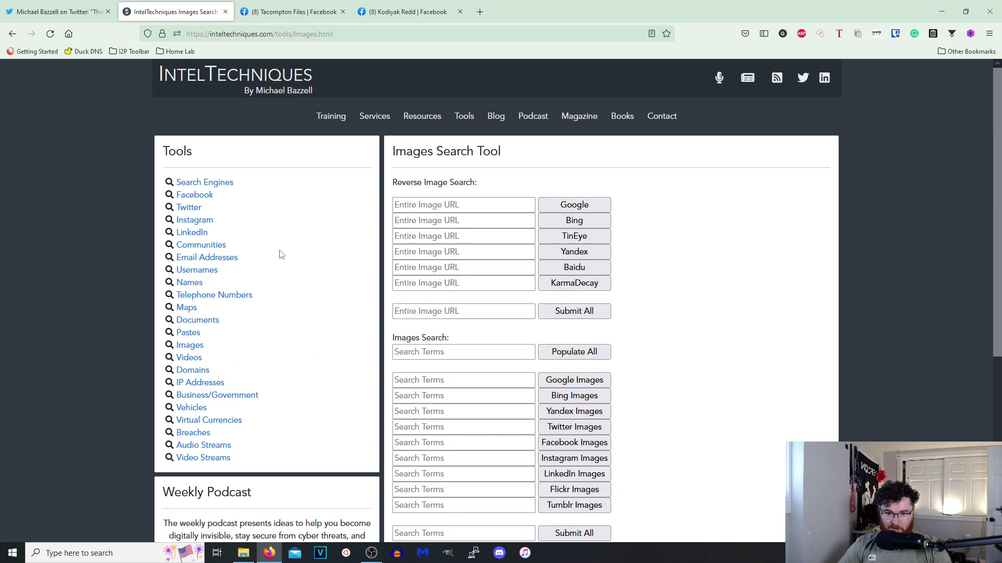
pyautogui.click(188, 334)
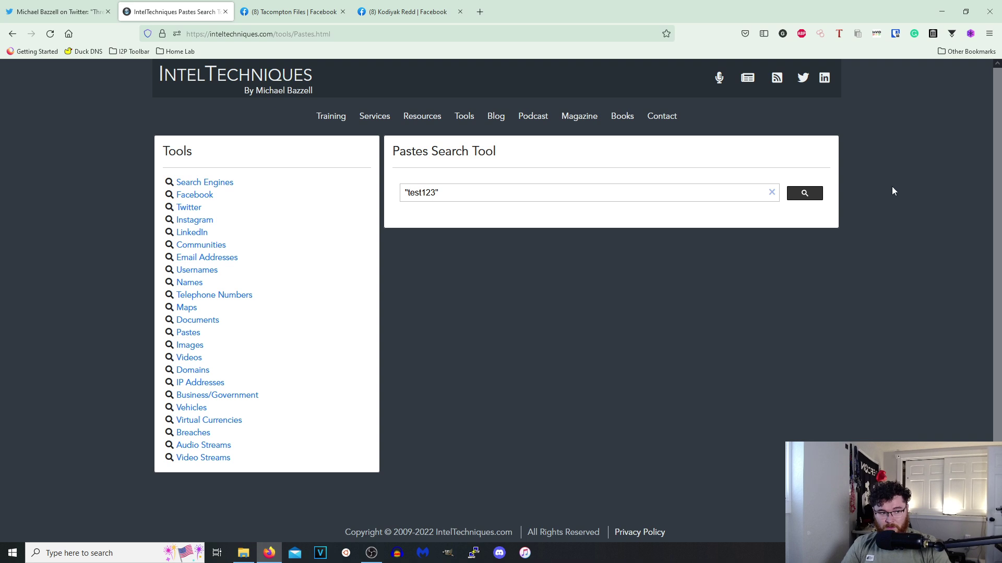
# Search pastes for test123, then for "cody", returning about 248,000 results.
pyautogui.click(807, 193)
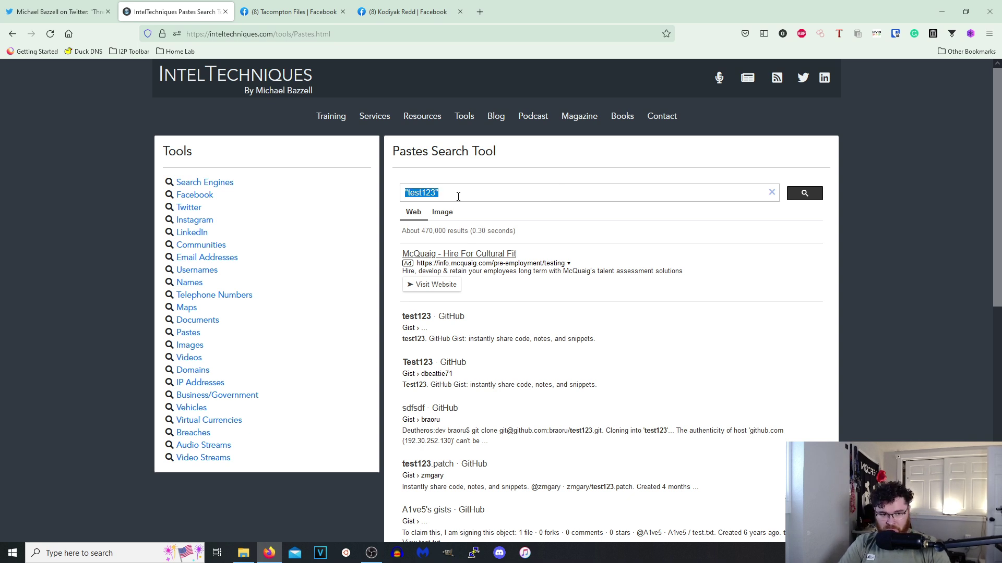
pyautogui.press('Return')
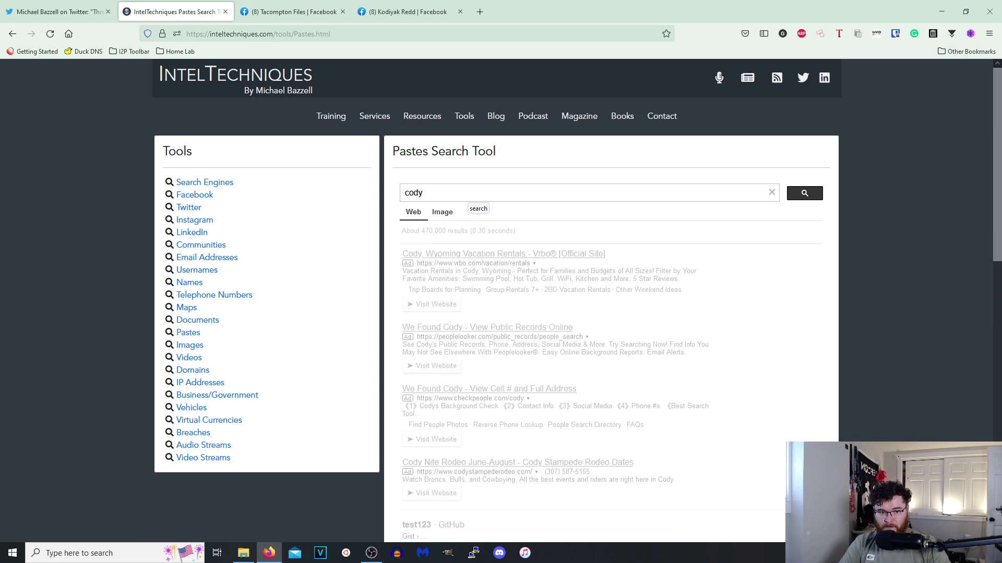
pyautogui.scroll(-3, 504, 397)
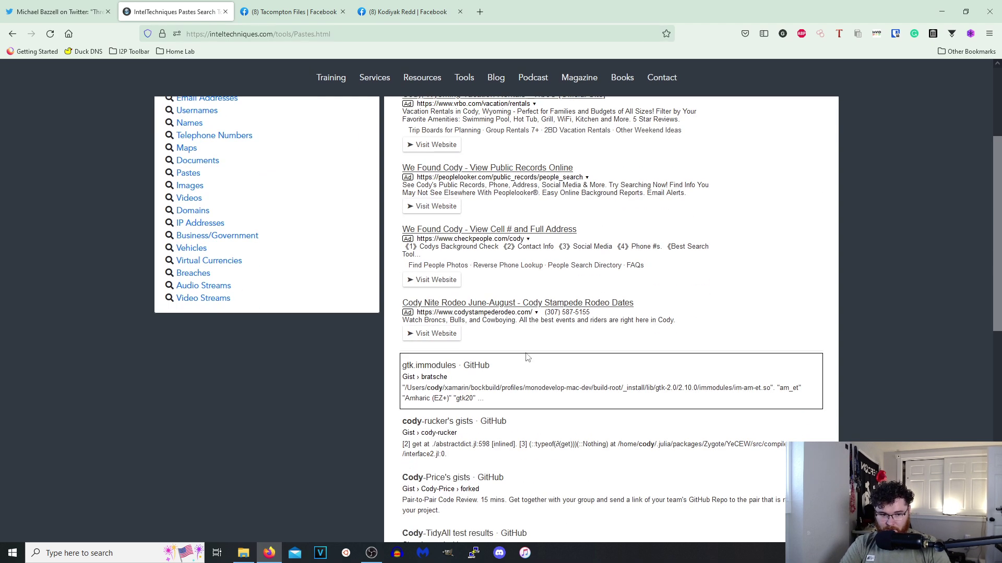
pyautogui.scroll(-3, 516, 362)
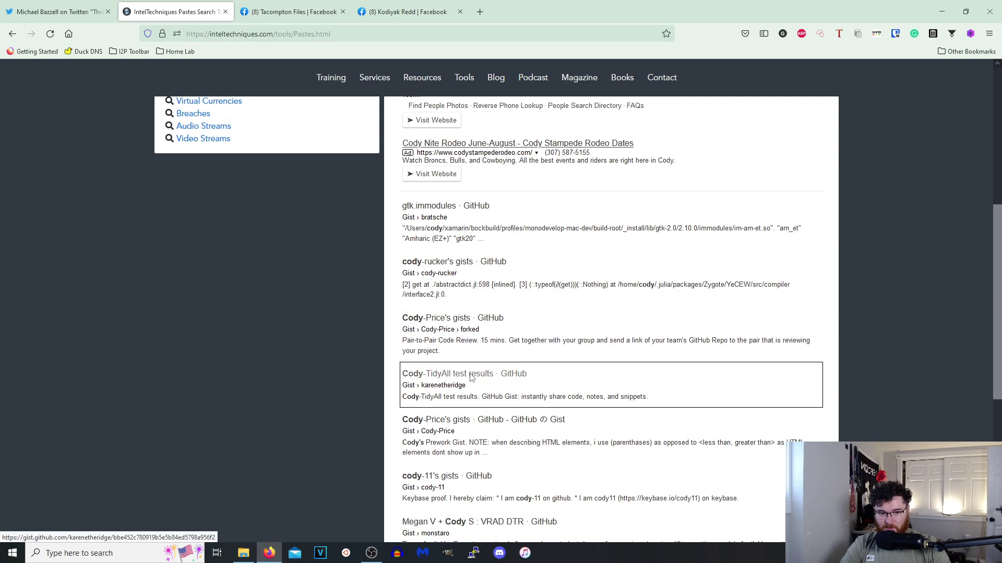
# Open the Cody-TidyAll test results gist, close it, and go to the IP Addresses tool.
pyautogui.click(472, 374)
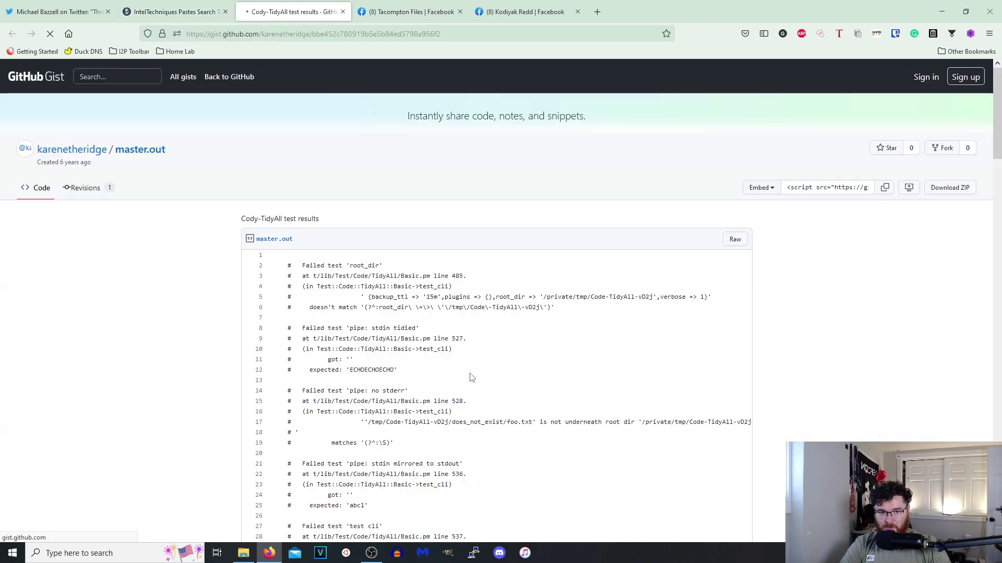
pyautogui.click(342, 11)
pyautogui.scroll(-2, 491, 334)
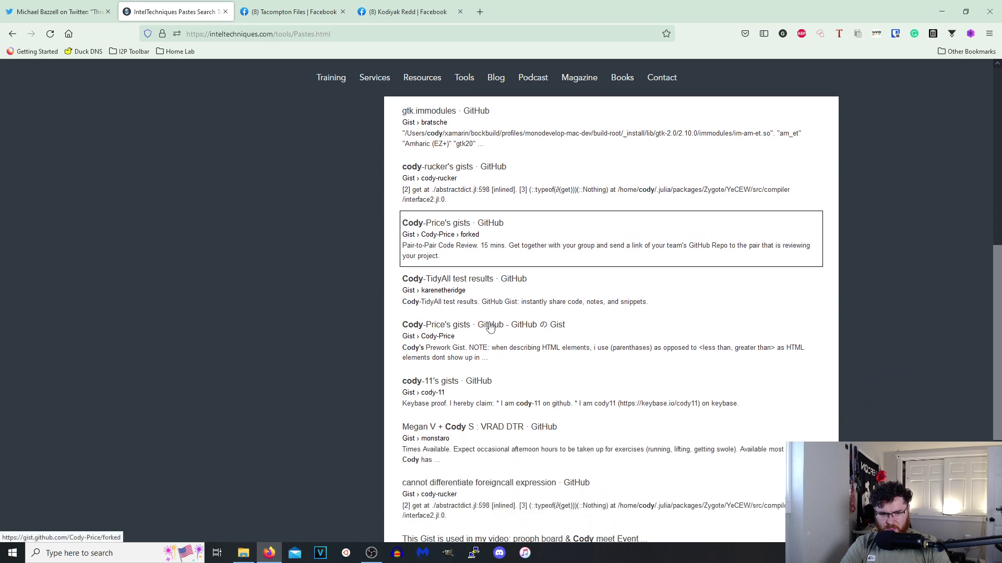
pyautogui.scroll(4, 483, 300)
pyautogui.scroll(4, 328, 275)
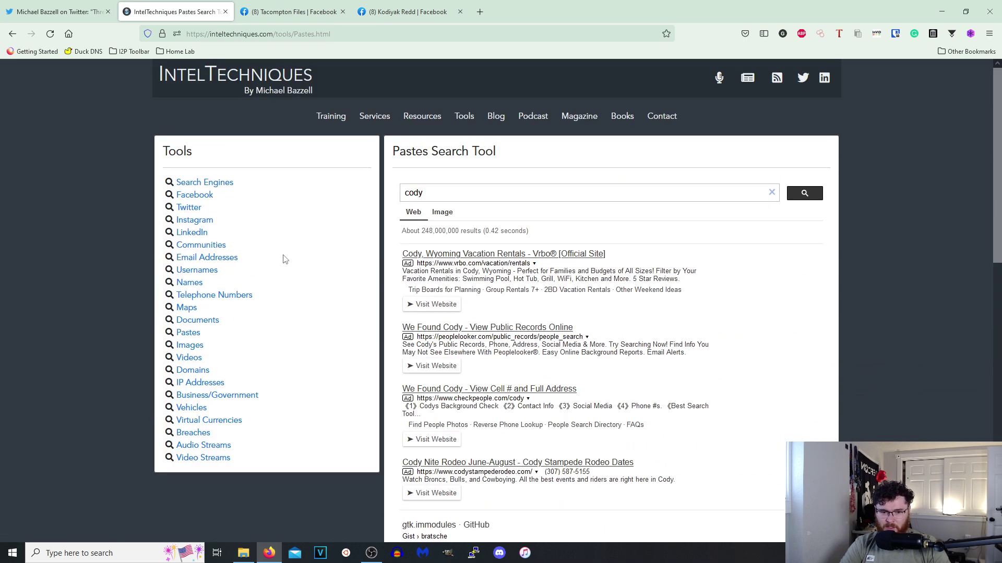
pyautogui.click(203, 383)
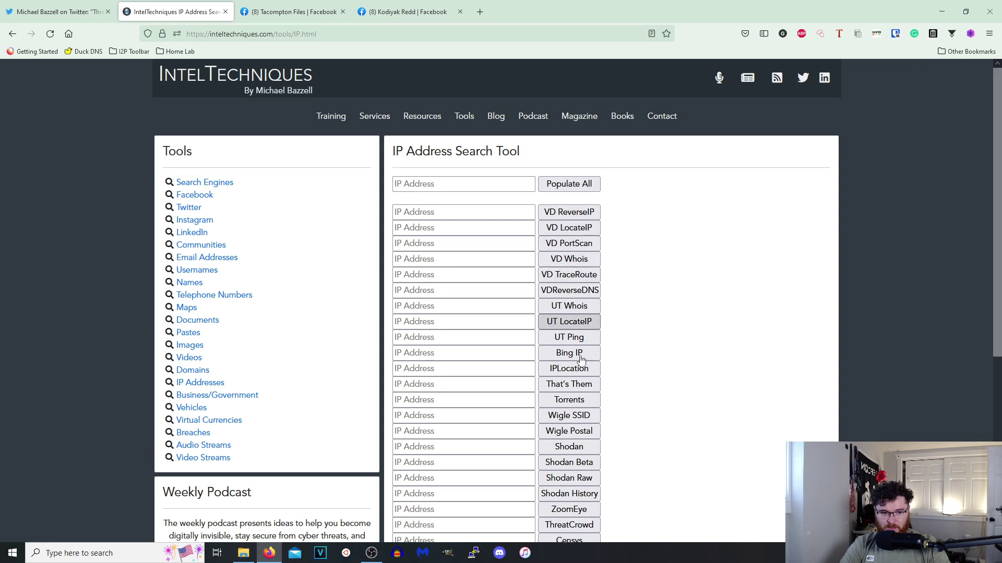
# Go from the IP Address tool back to the Documents tool, now with empty fields.
pyautogui.scroll(-5, 580, 360)
pyautogui.scroll(5, 543, 302)
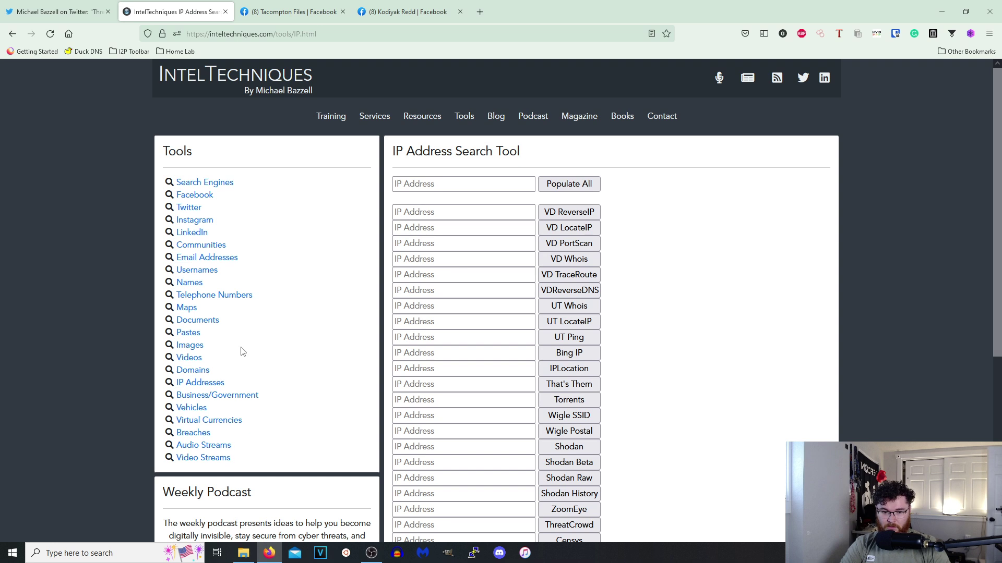
pyautogui.click(200, 322)
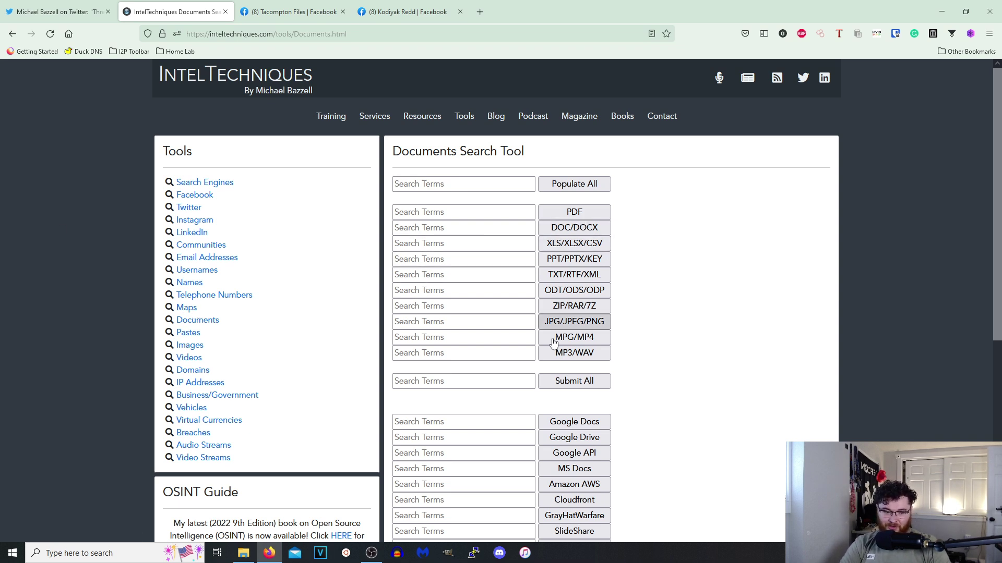
pyautogui.scroll(-5, 554, 308)
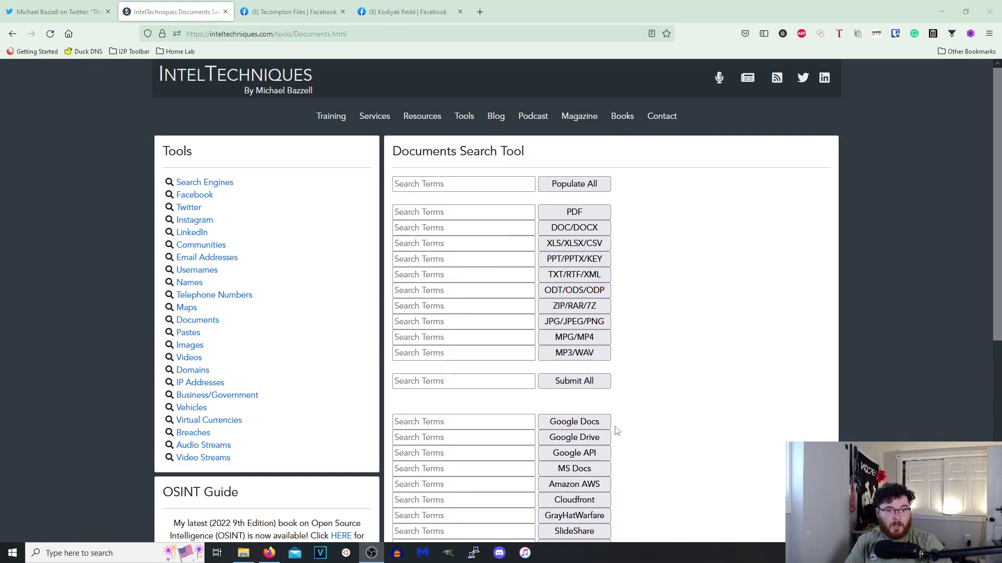
pyautogui.scroll(-3, 602, 392)
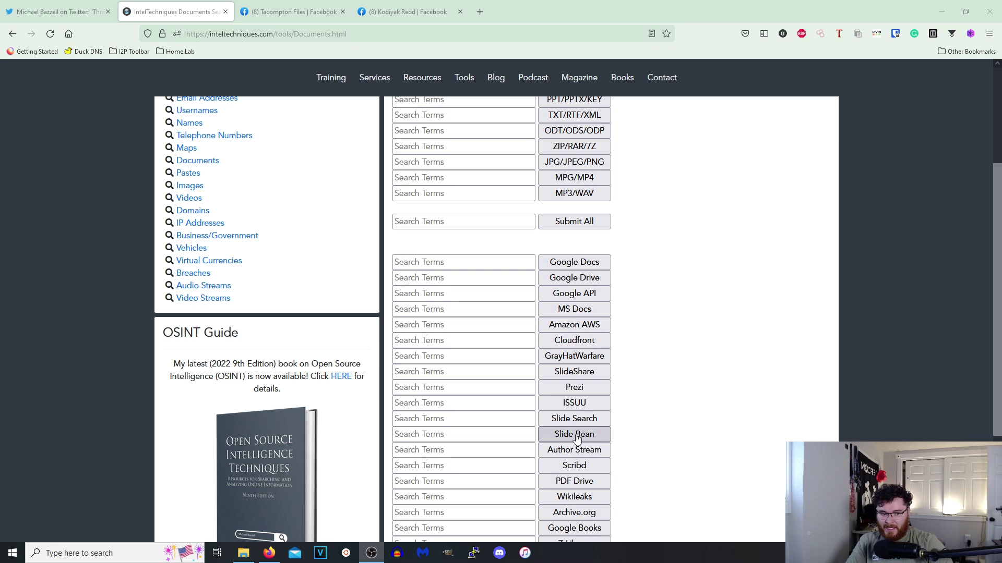
pyautogui.scroll(-3, 551, 427)
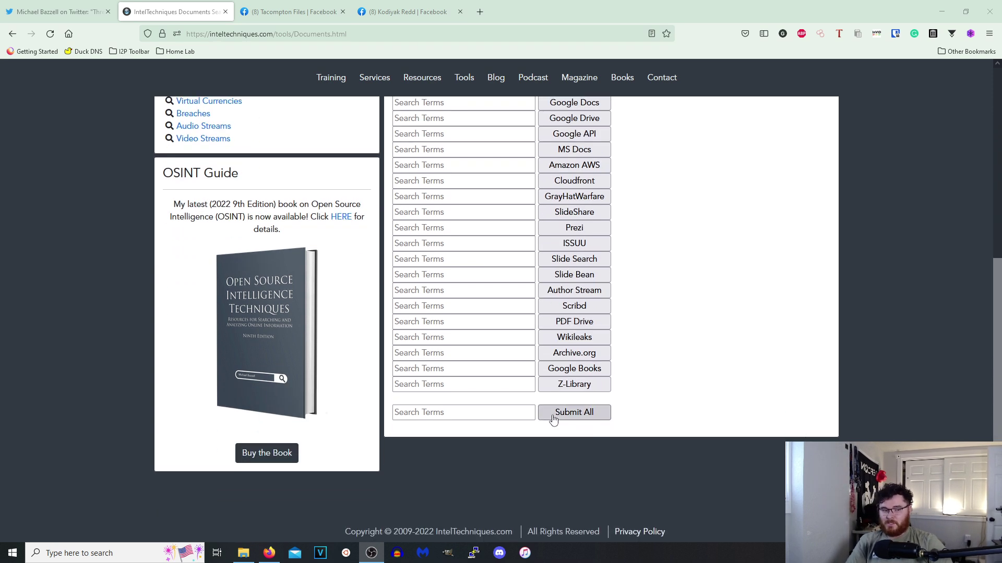